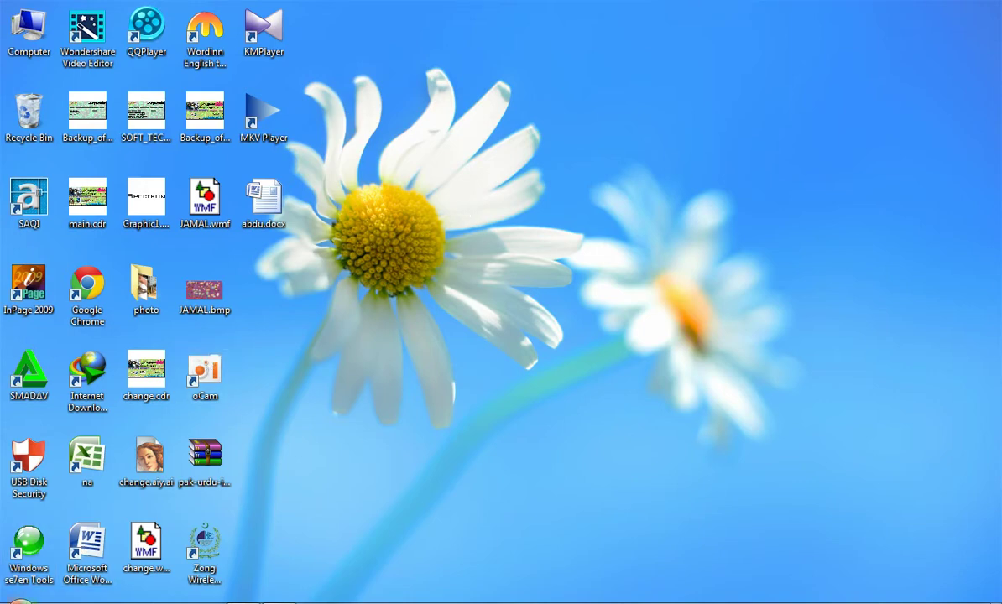
Step: Launch a blank Word 2007 document from All Programs > Microsoft Office, maximise it, then close it
left_click(18, 599)
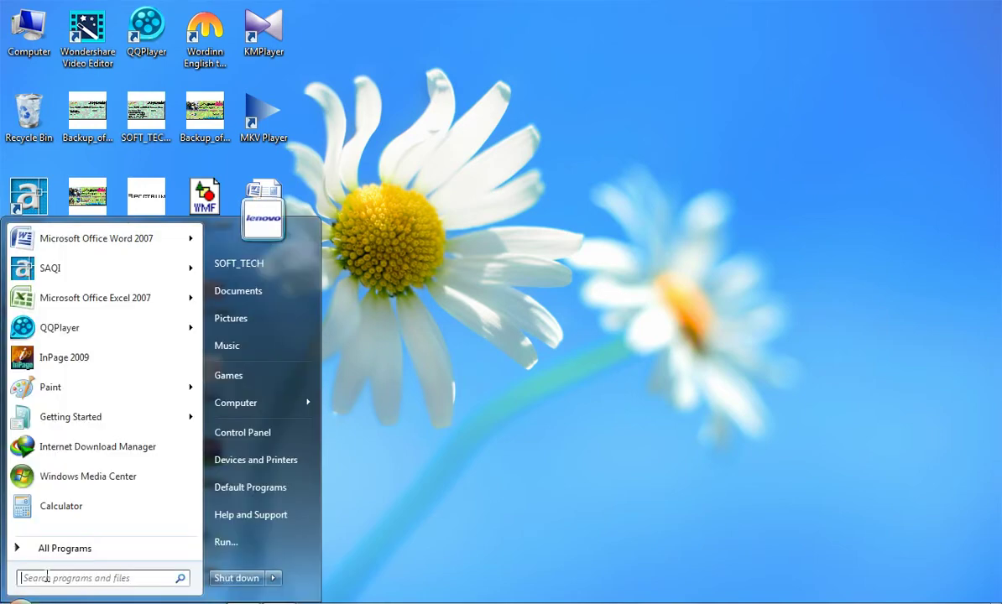
left_click(63, 551)
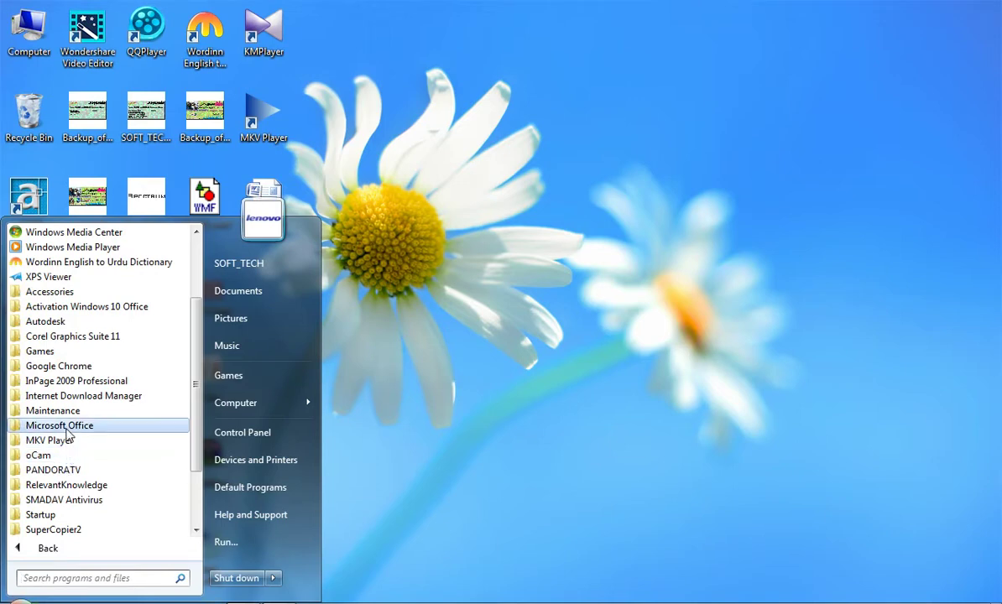
left_click(67, 428)
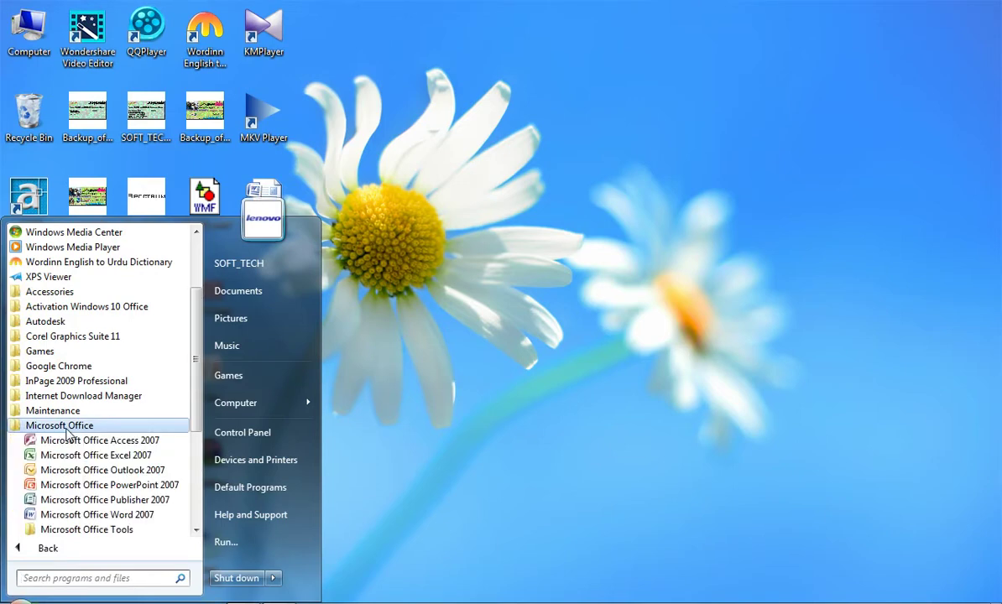
left_click(95, 515)
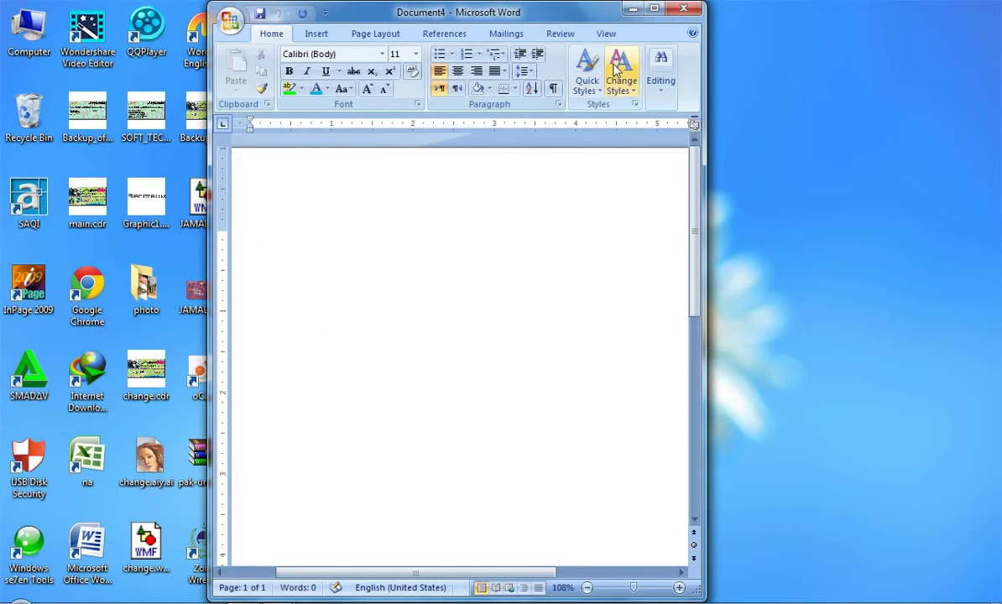
left_click(653, 11)
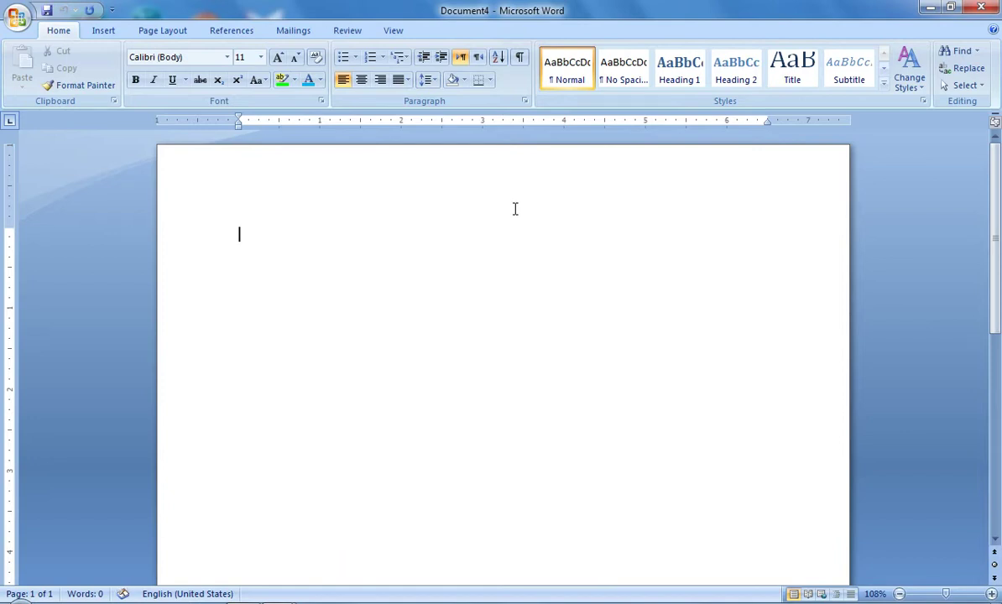
left_click(987, 11)
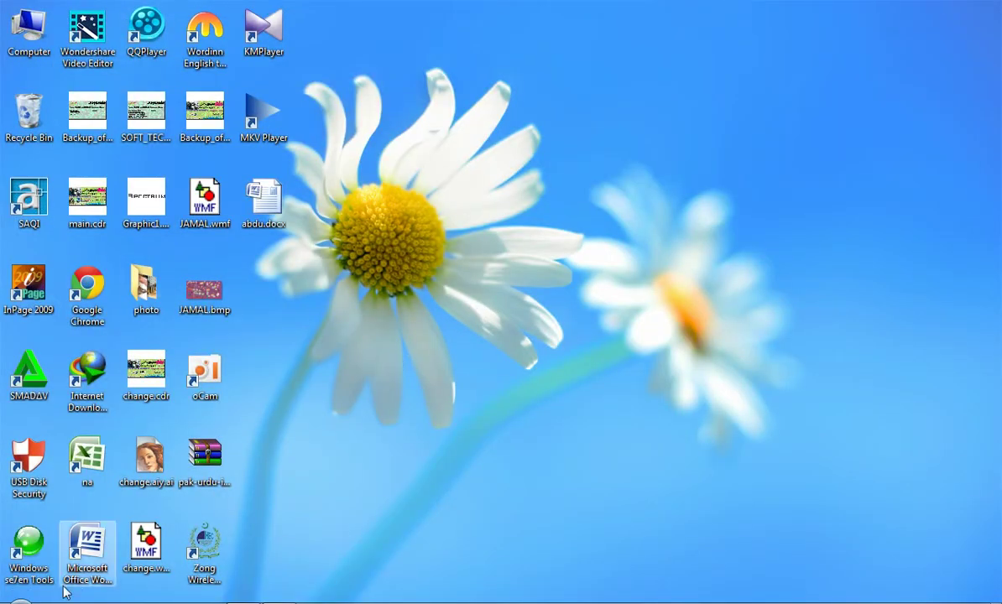
Step: Search the Start menu for WINWORD to open blank Document5, maximise it, then close it
left_click(17, 600)
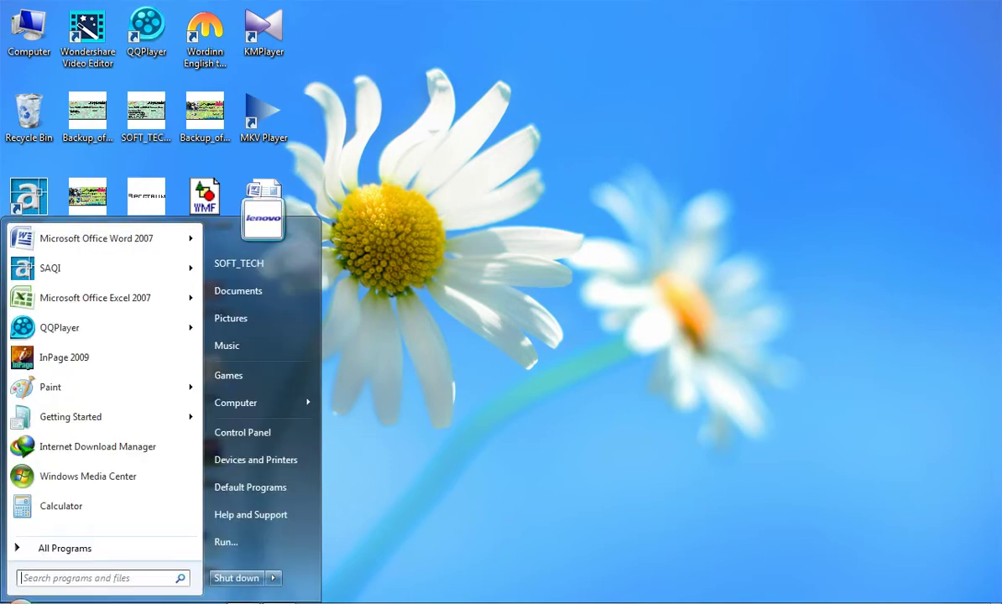
left_click(63, 578)
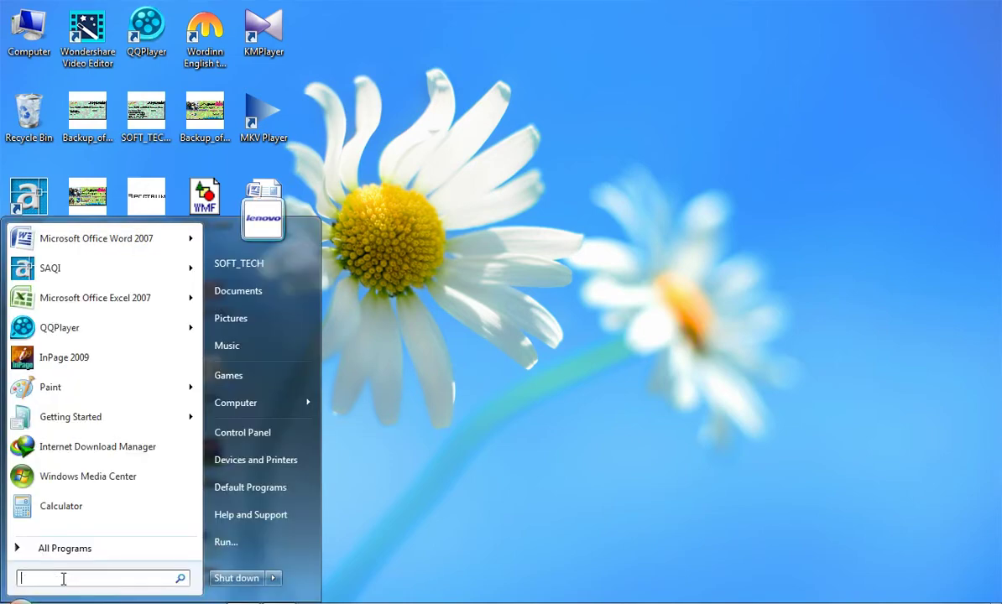
type("cmd")
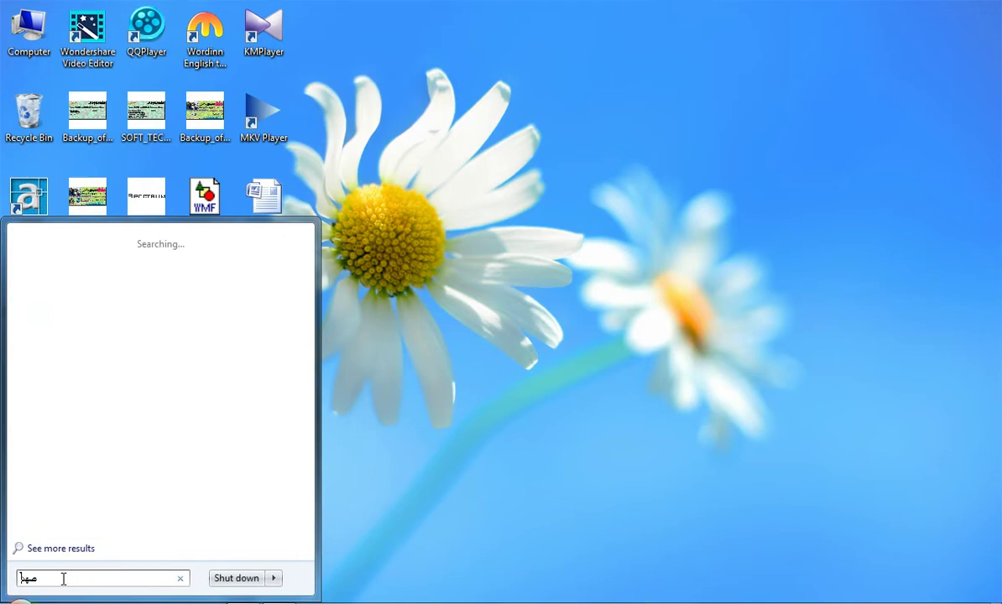
key("BackSpace")
key("BackSpace")
key("BackSpace")
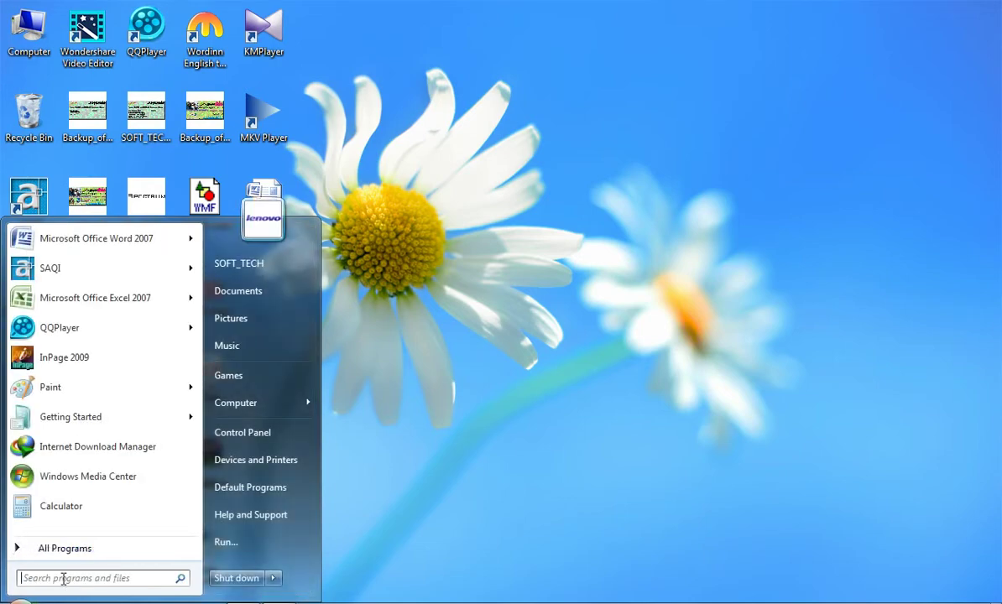
type("WINW")
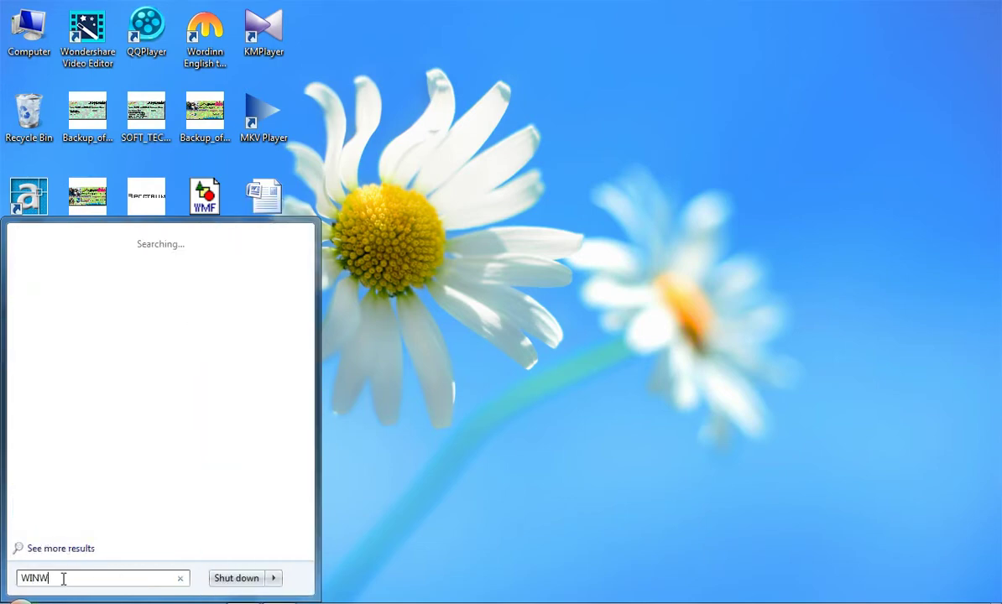
type("ORD")
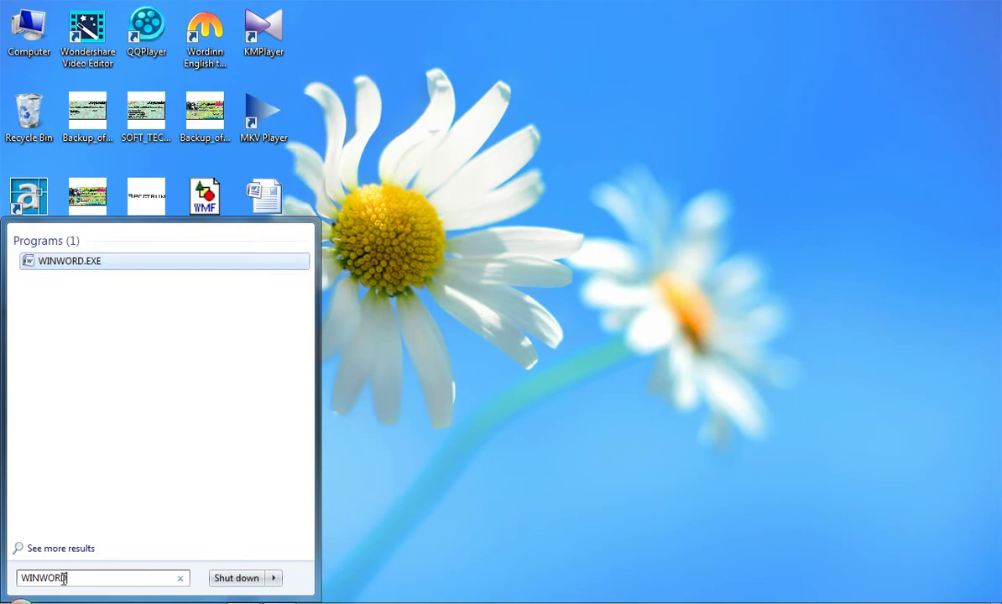
key("Return")
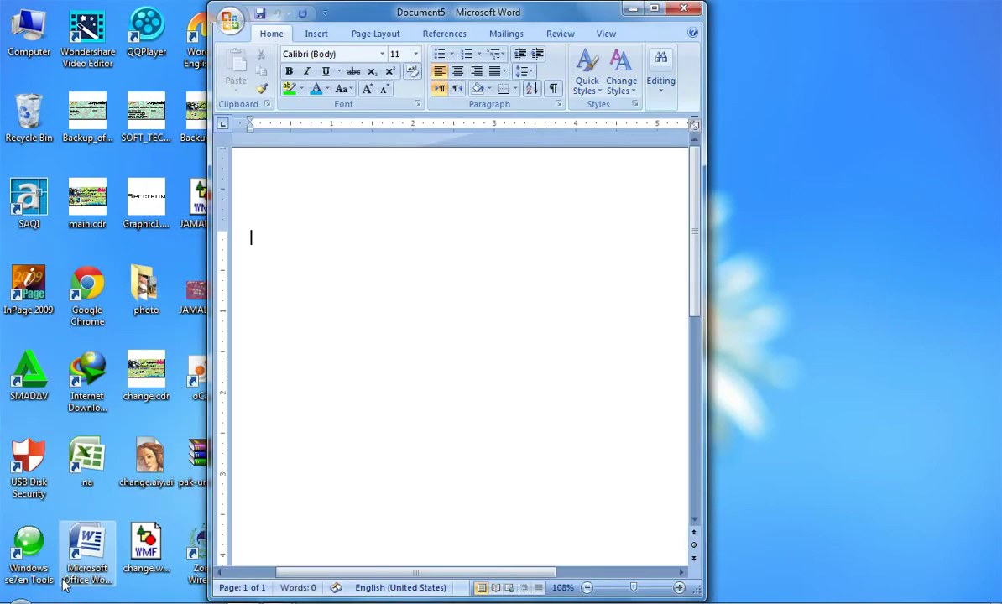
left_click(654, 8)
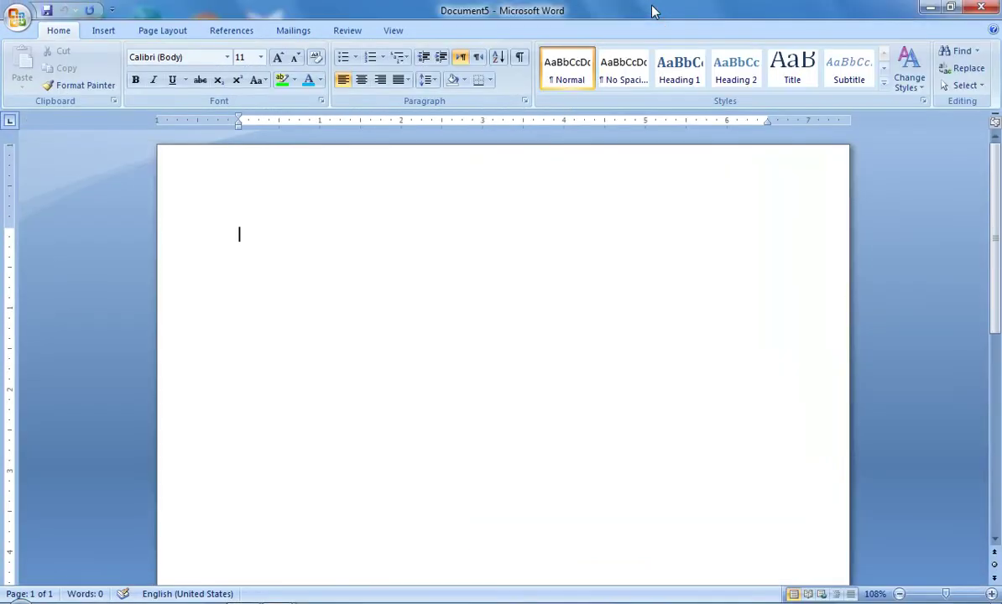
left_click(983, 8)
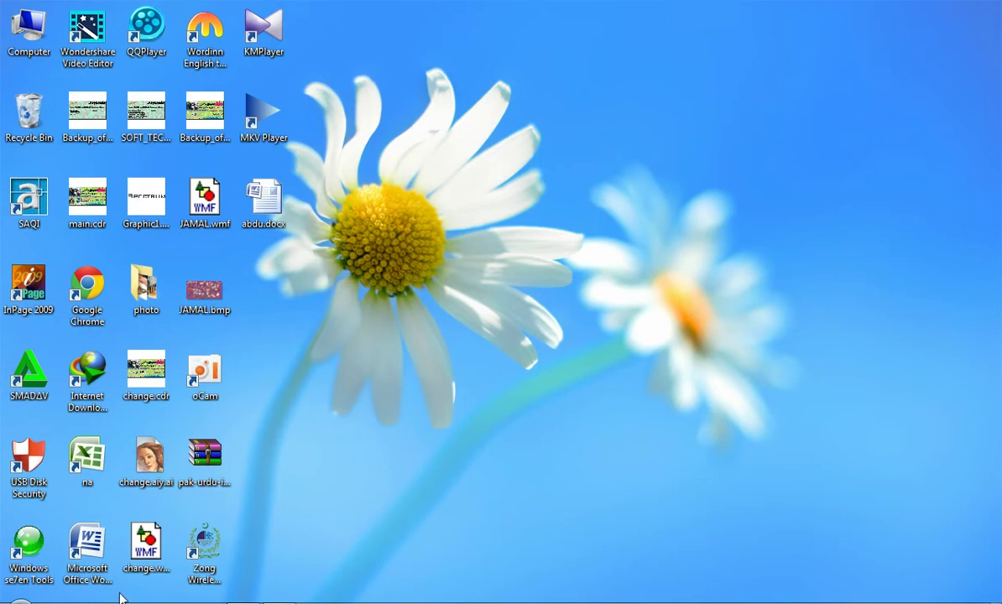
Step: Run WINWORD from Accessories > Run to open blank Document6, maximise it, then close it
left_click(18, 597)
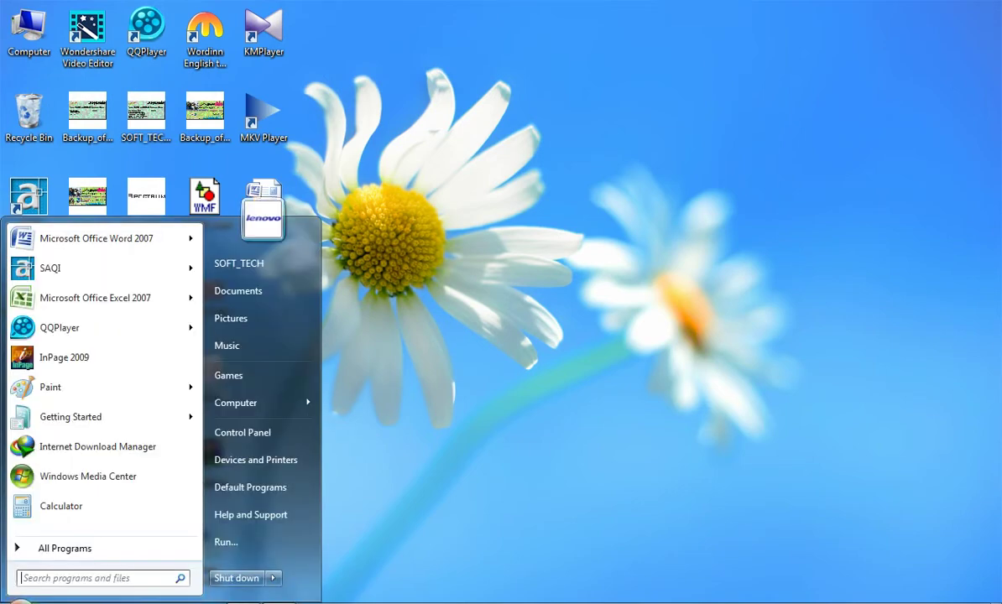
left_click(73, 548)
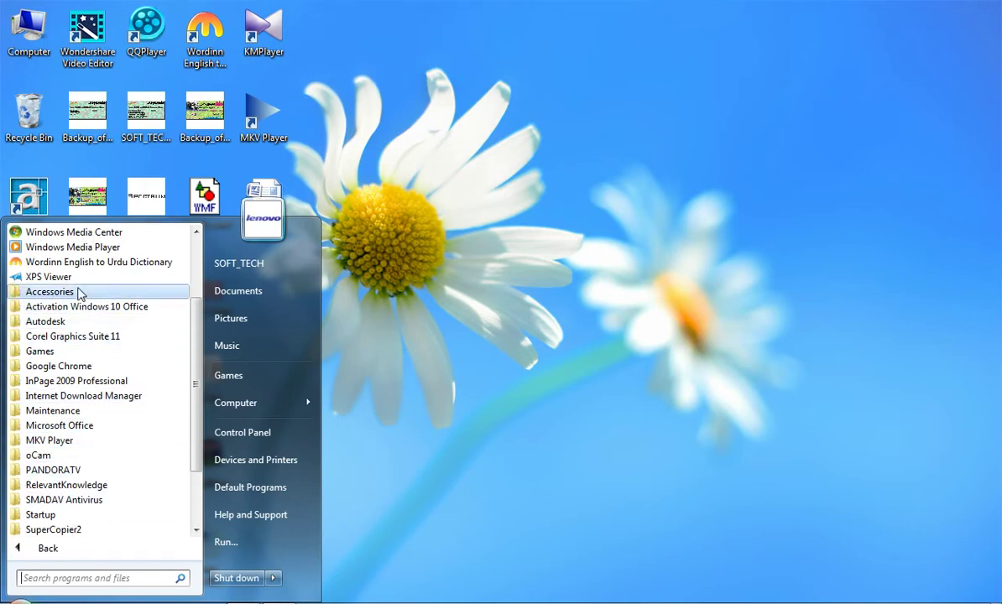
left_click(78, 291)
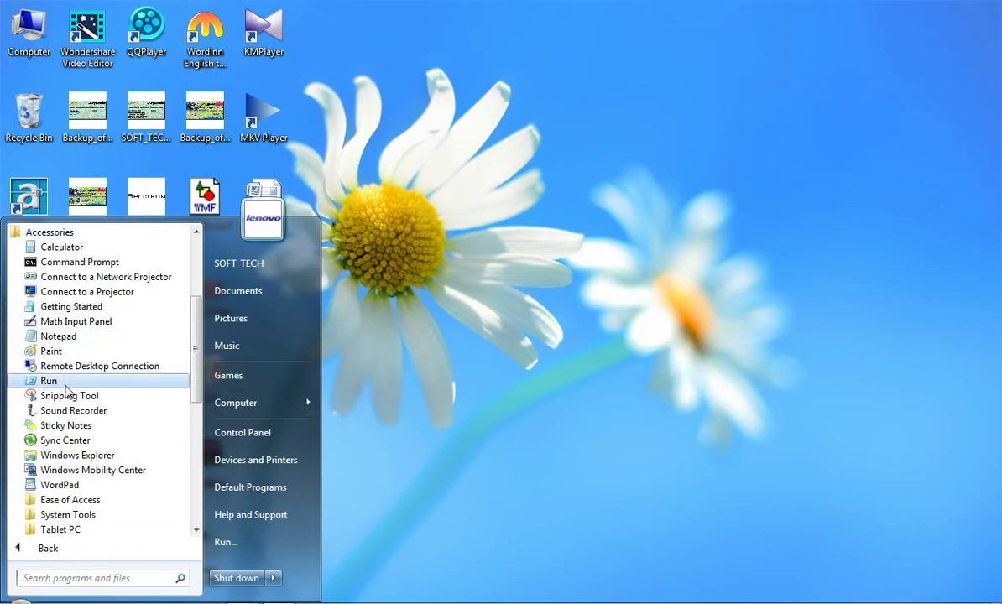
left_click(67, 382)
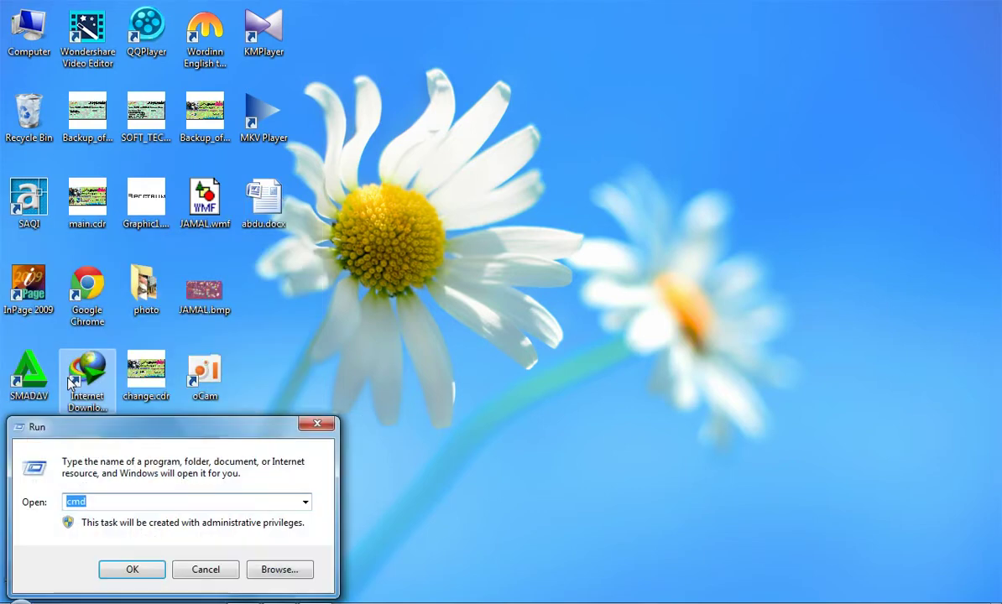
key("BackSpace")
type("W")
type("INWORD")
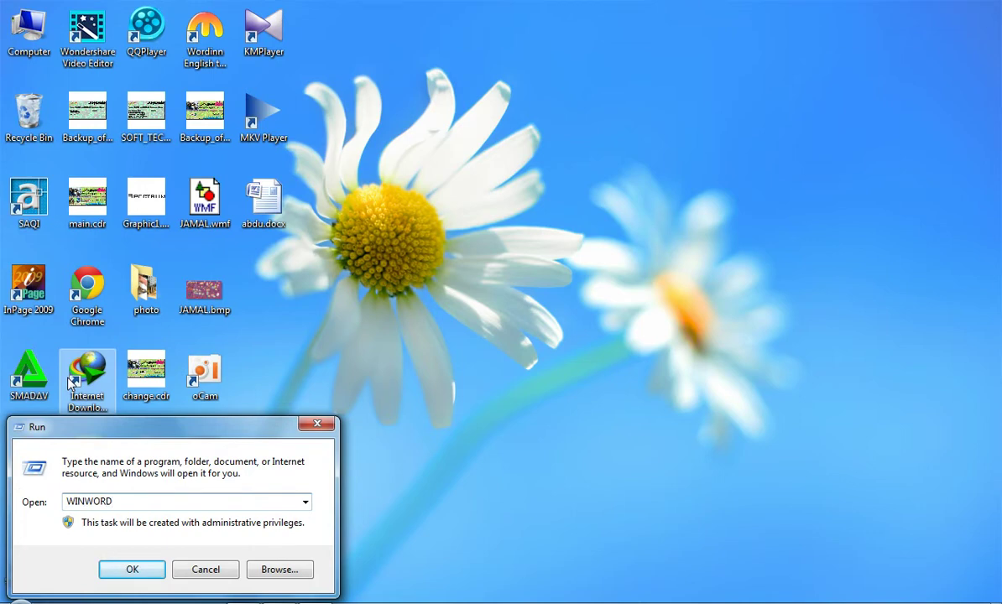
key("Return")
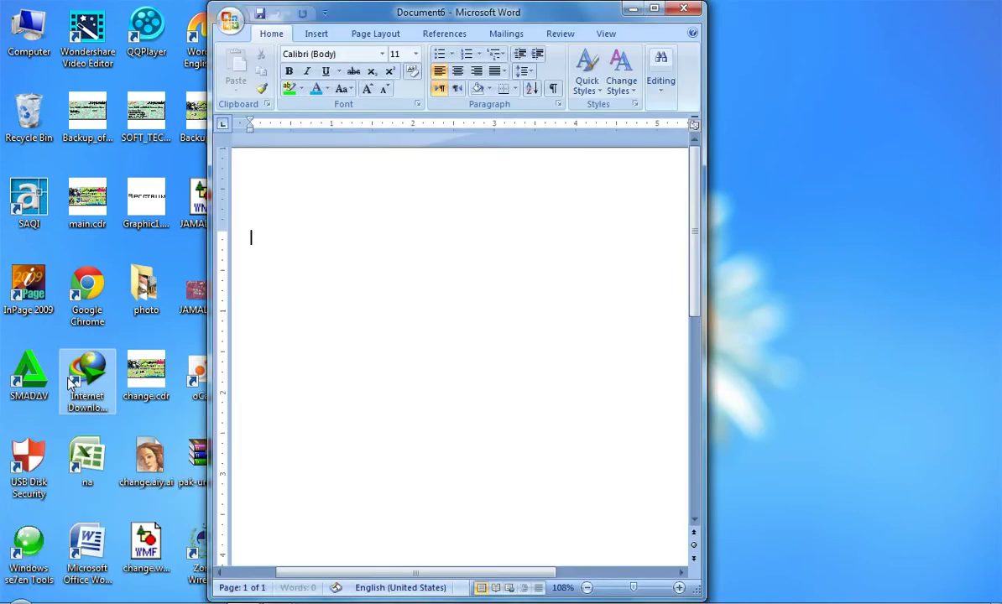
left_click(654, 9)
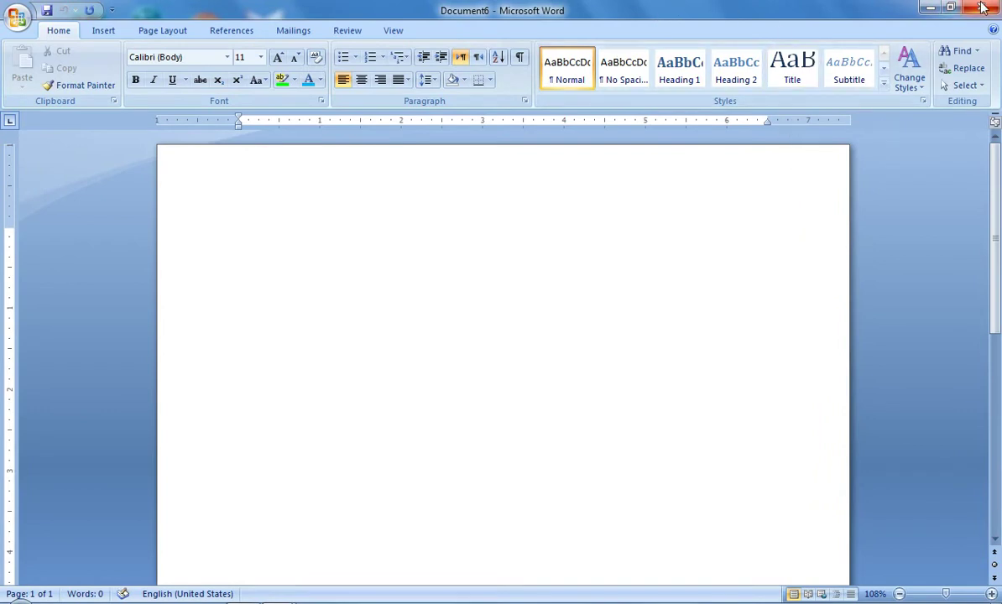
left_click(930, 7)
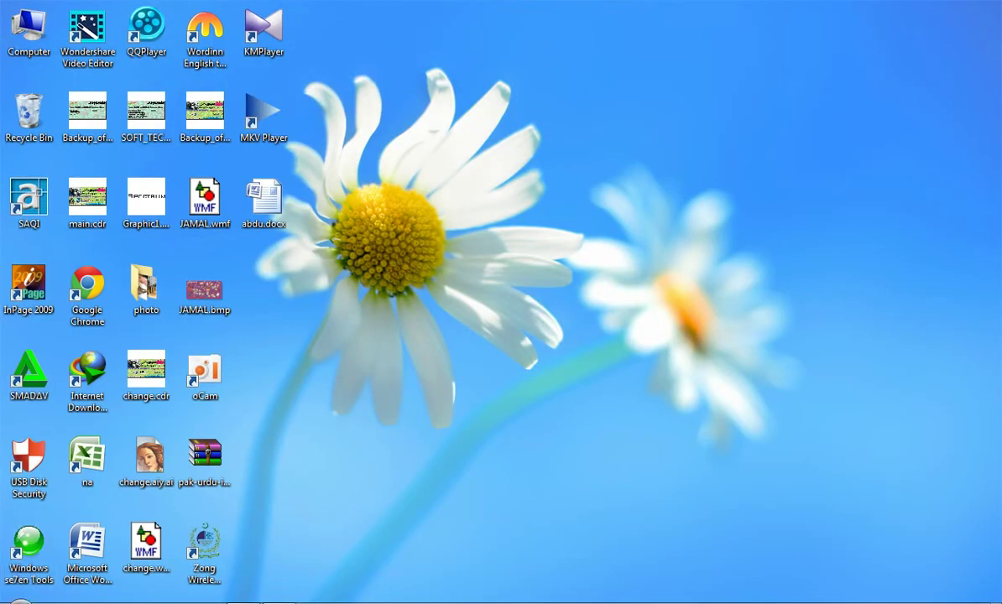
Step: Open the Run dialog from the Start search and run CMD to open Command Prompt
left_click(15, 599)
type("R")
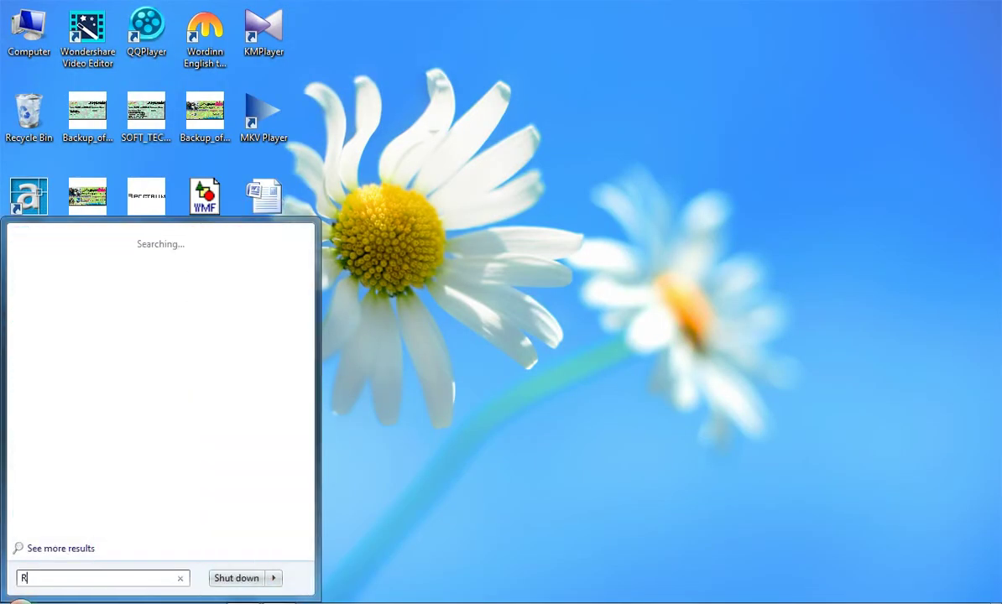
type("UN")
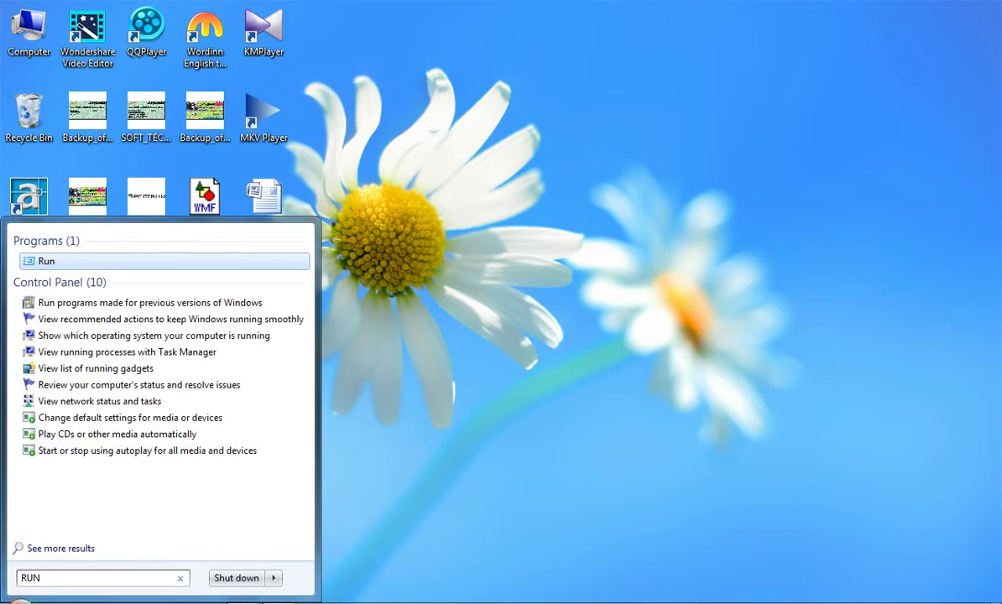
key("Return")
key("BackSpace")
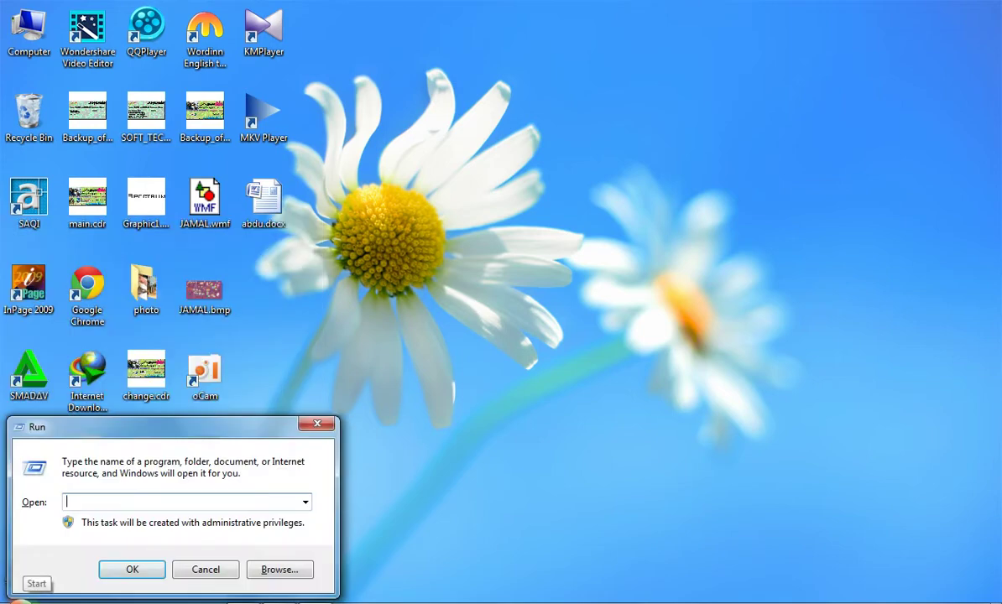
type("CM")
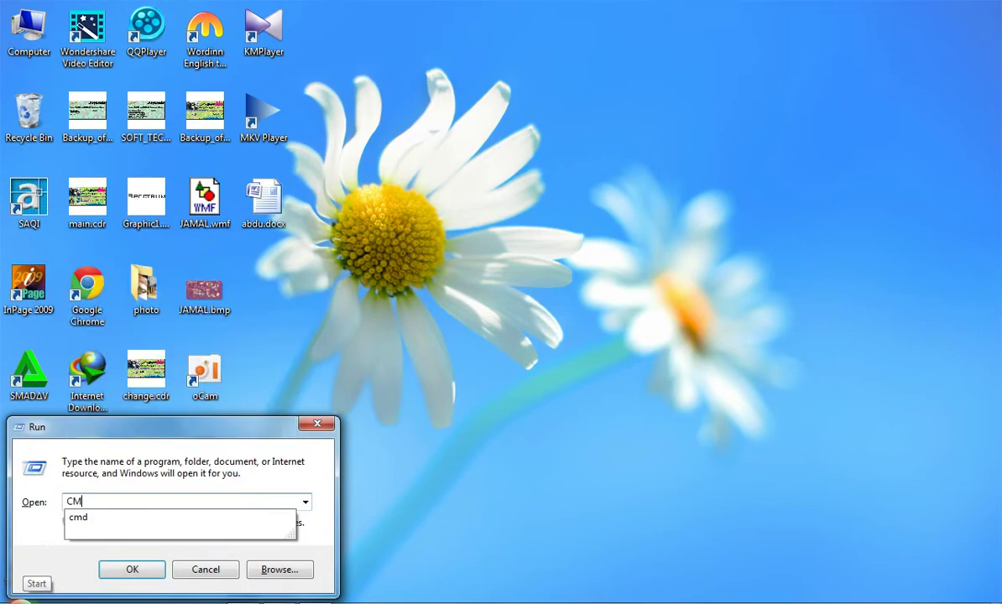
type("D")
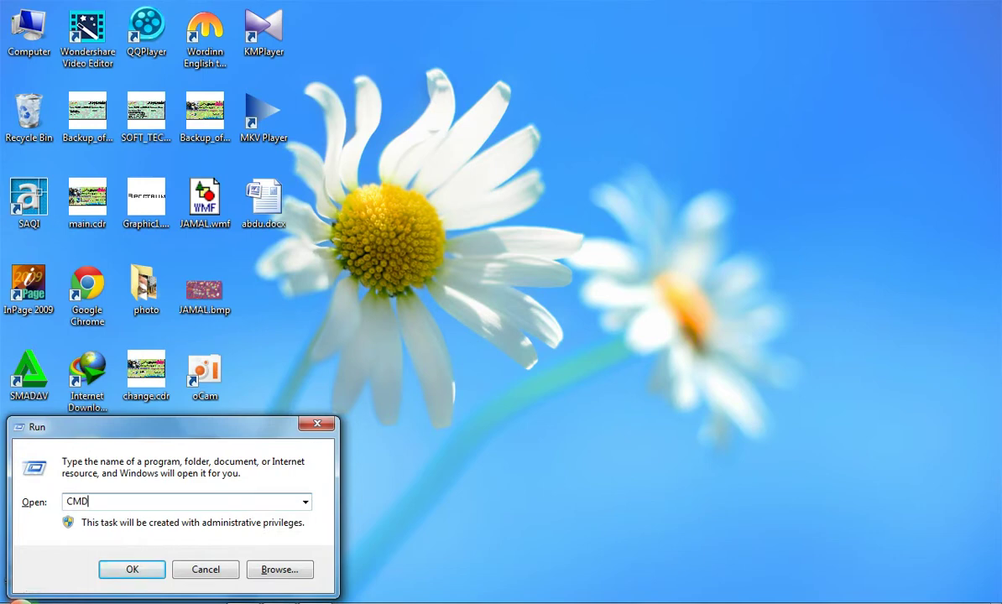
key("Return")
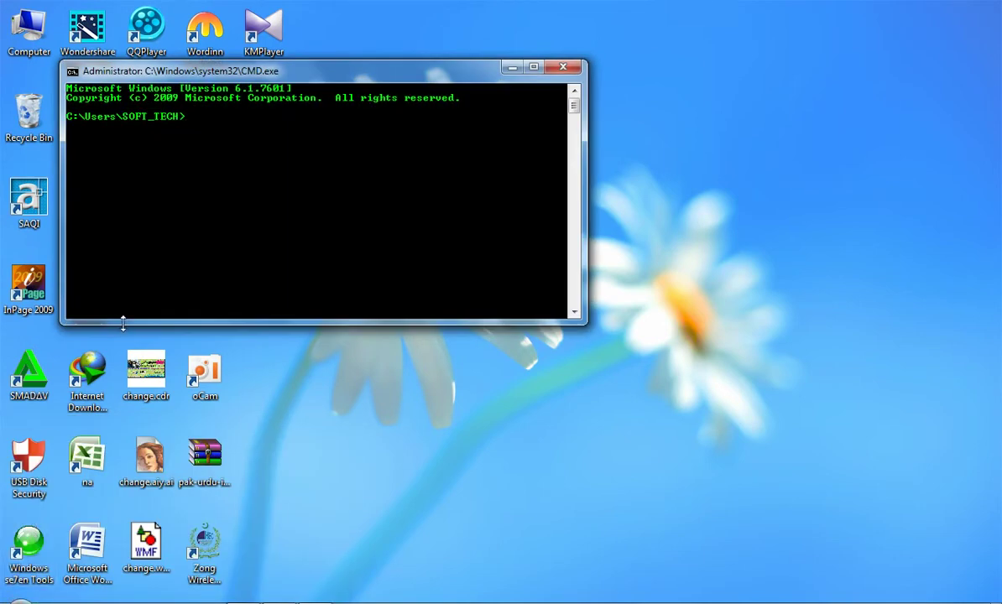
Step: Enter START WINWORD in the console to open a blank Document7, maximise it, then close it
type("STA")
type("RT")
type(" WINW")
type("ORD")
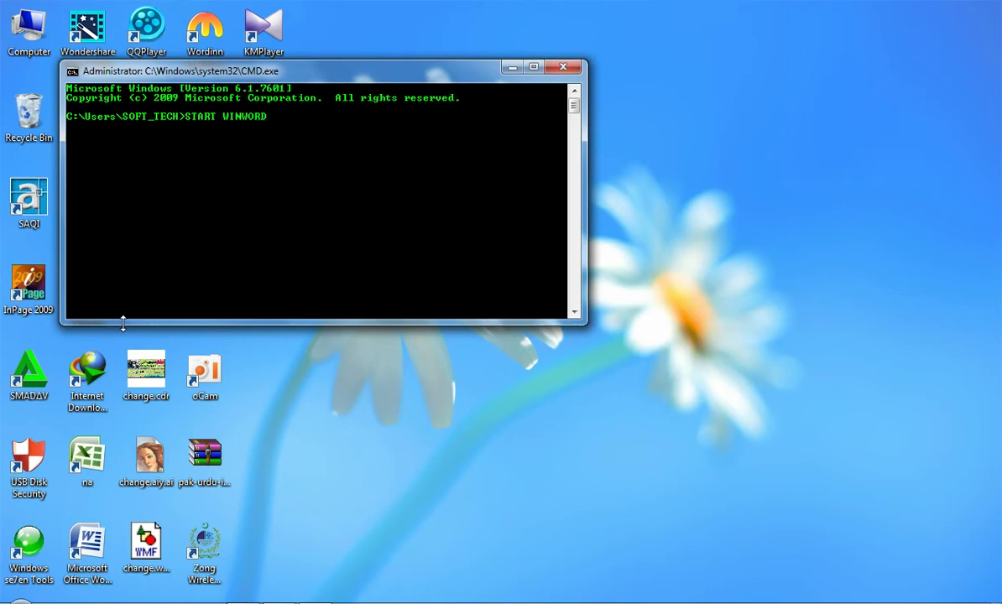
key("Return")
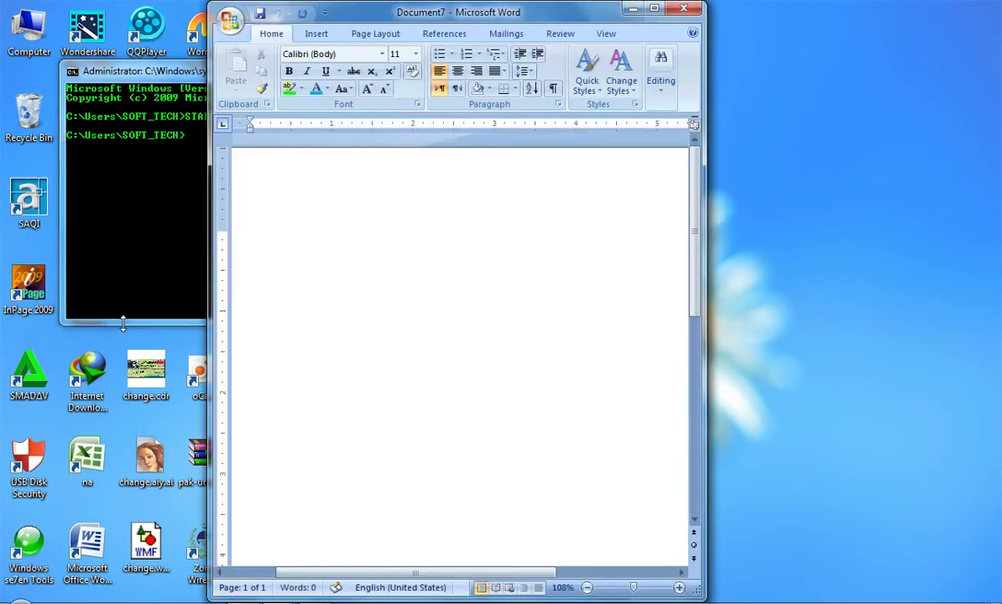
left_click(657, 12)
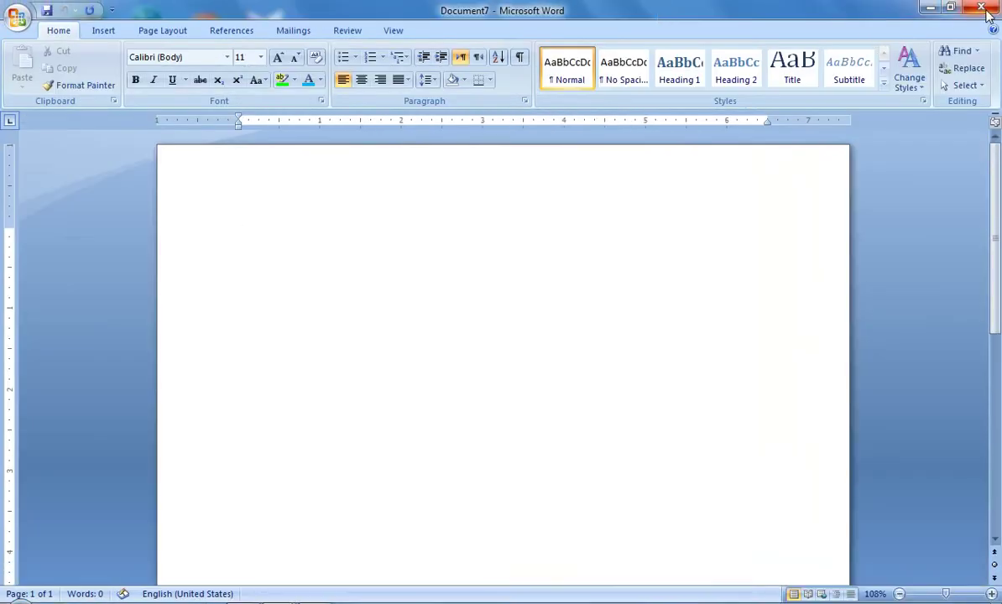
left_click(987, 15)
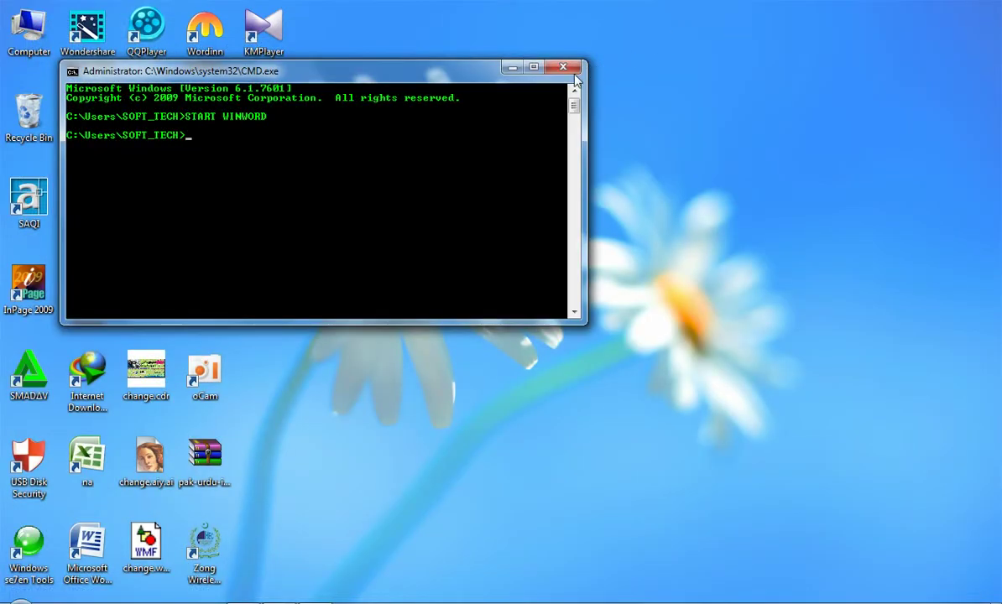
Step: Close Command Prompt and open the context menu of Microsoft Office Word 2007 under All Programs > Microsoft Office
left_click(570, 74)
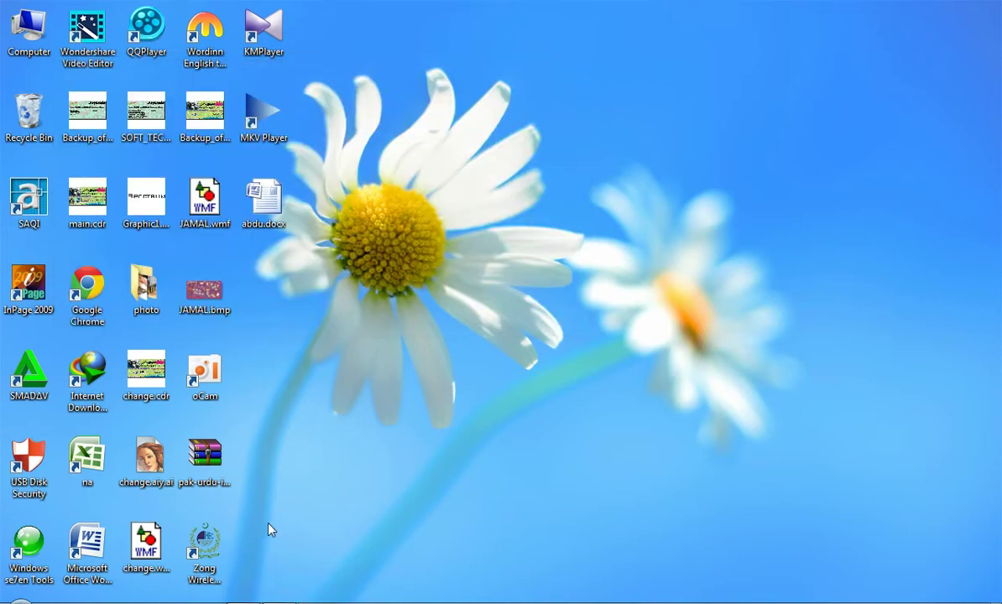
left_click(19, 597)
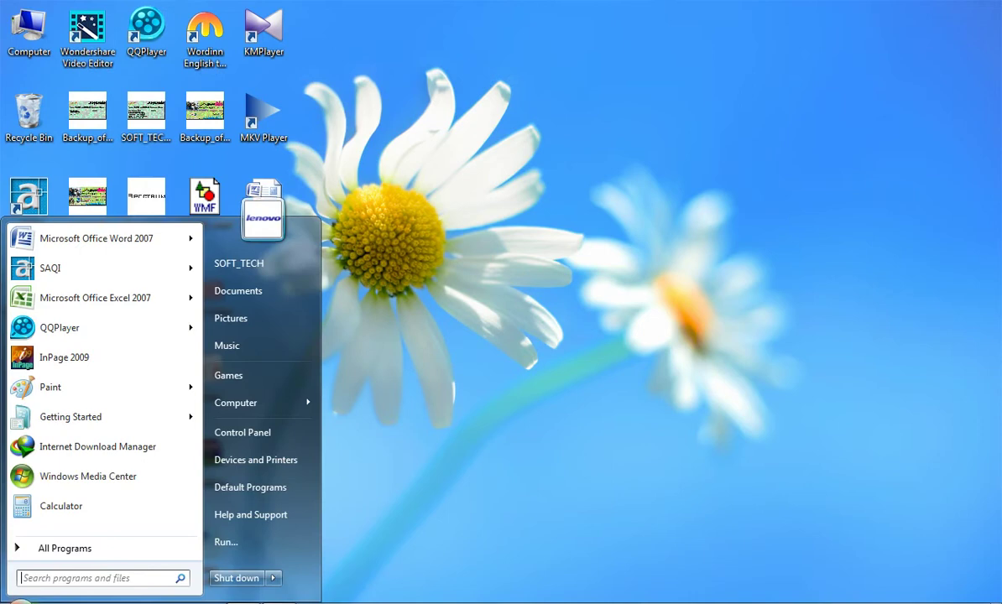
left_click(70, 548)
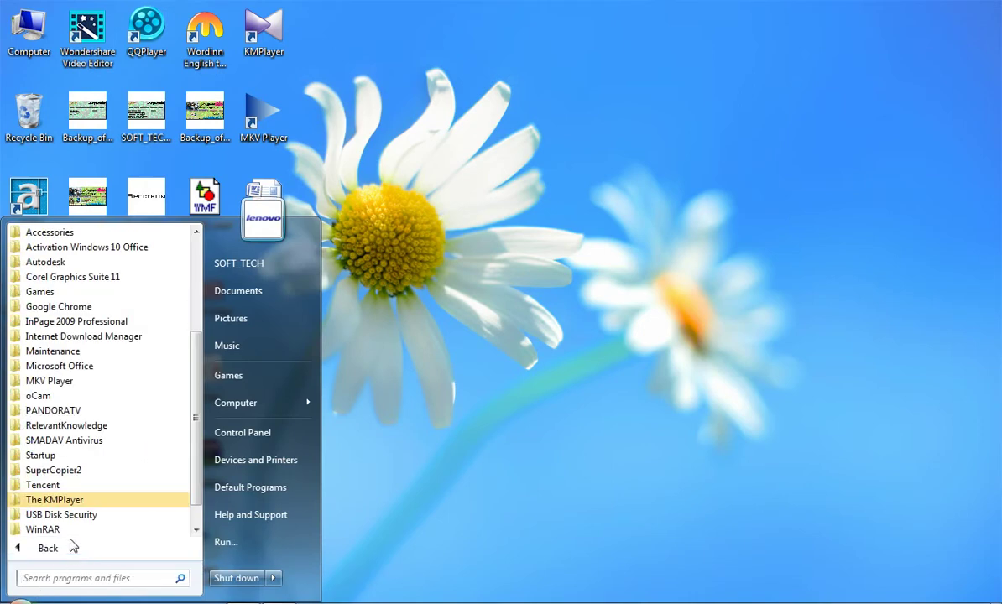
left_click(87, 367)
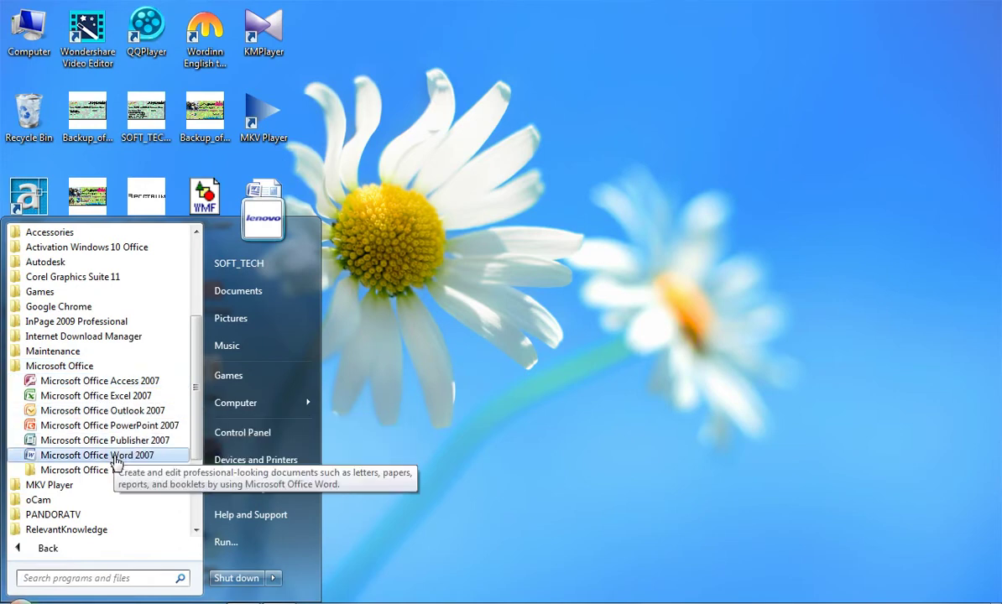
right_click(117, 462)
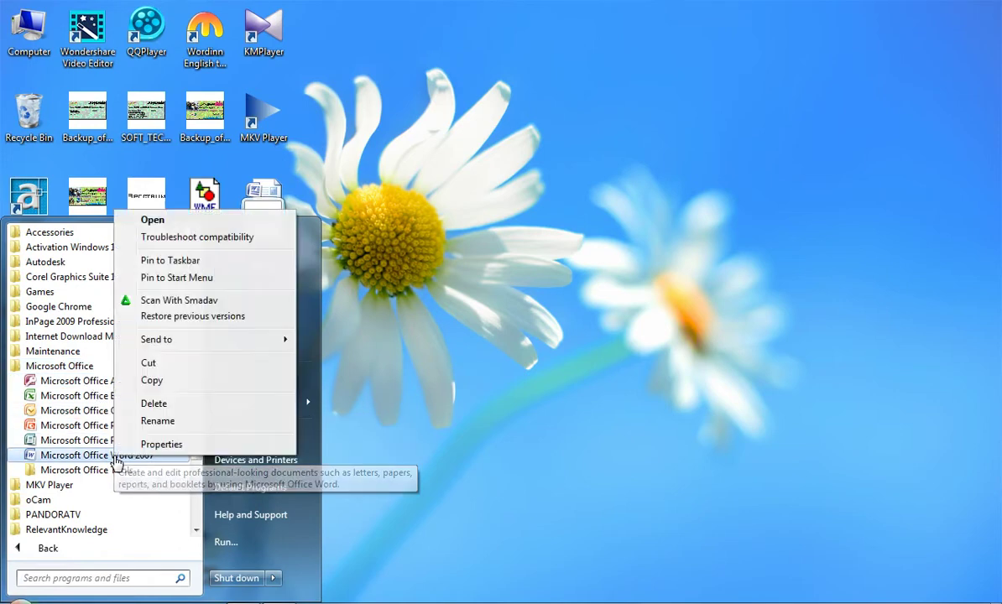
Step: In the shortcut's Properties, replace the Ctrl + Alt + K shortcut key with Ctrl + Alt + F and apply
left_click(159, 445)
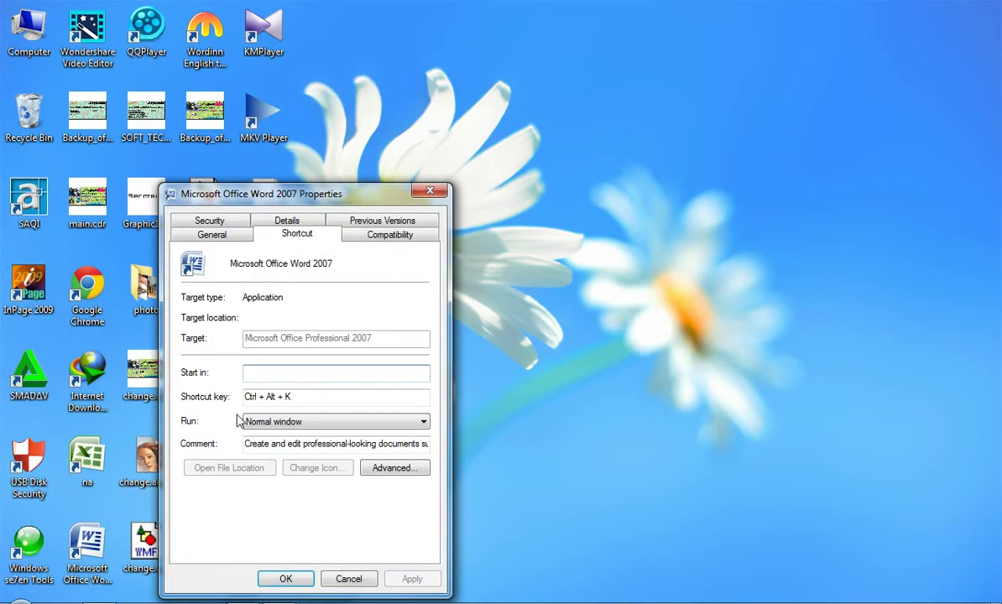
left_click(292, 401)
key("BackSpace")
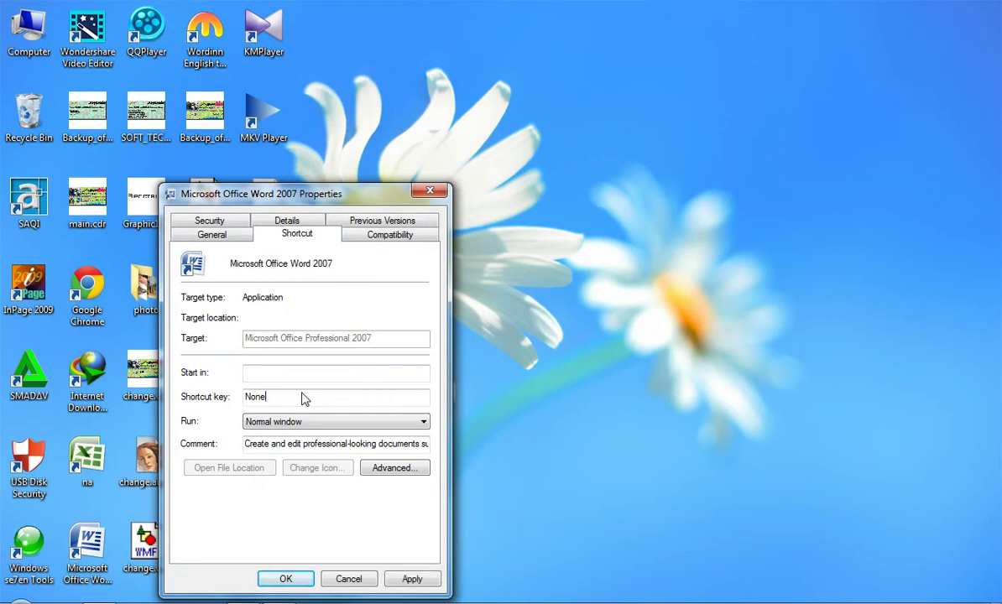
key("ctrl+alt")
key("ctrl+alt+f")
left_click(411, 579)
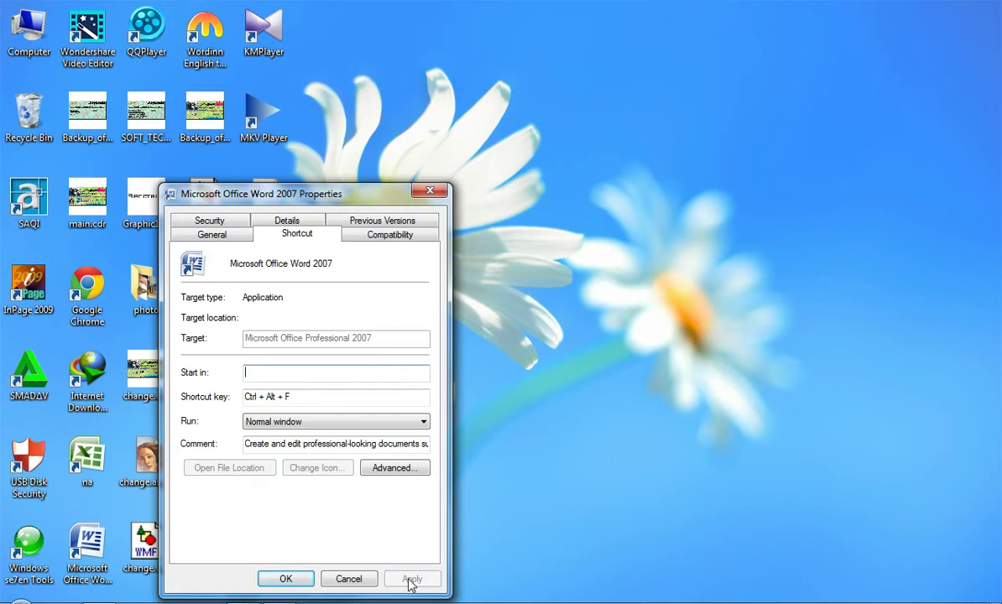
left_click(285, 578)
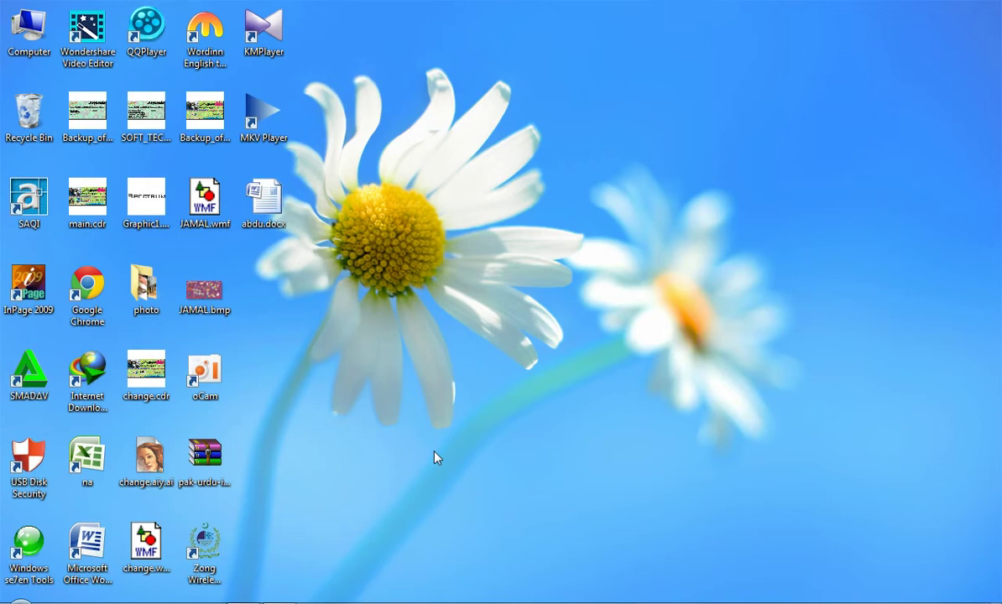
Step: Open a blank Document8 with the new shortcut key, maximise it, then close it
key("ctrl+alt+w")
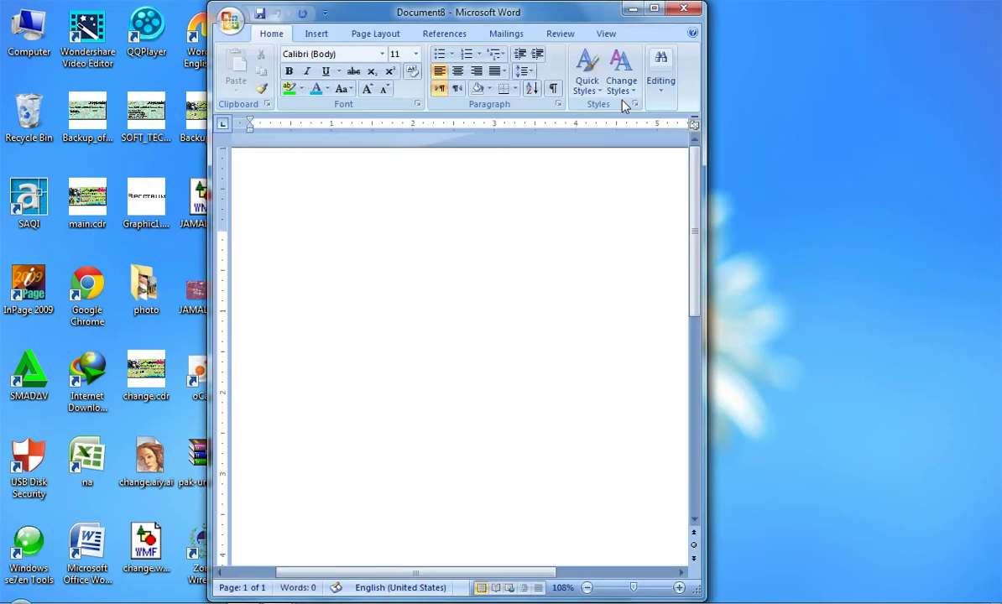
left_click(657, 8)
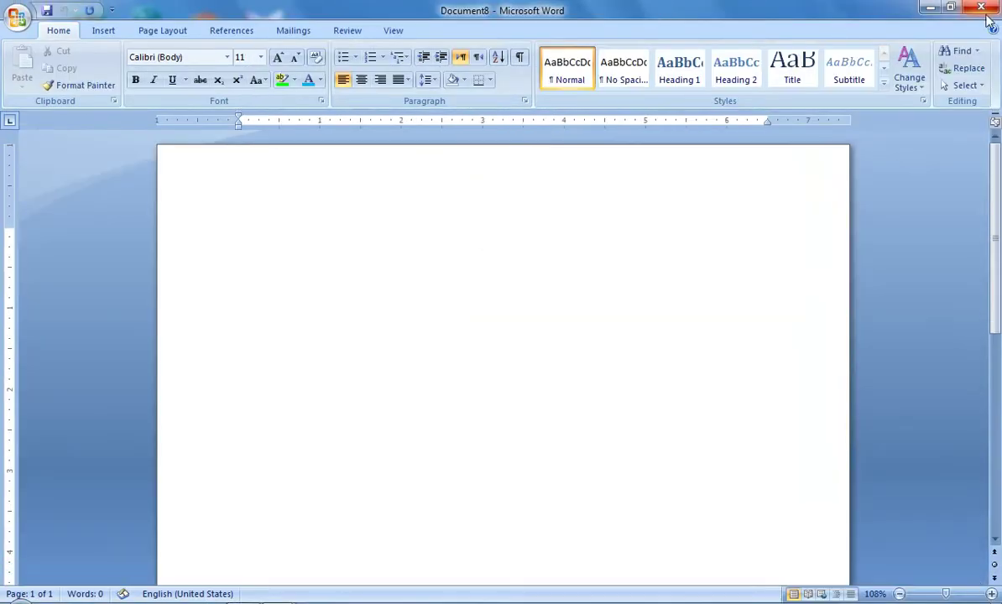
left_click(983, 7)
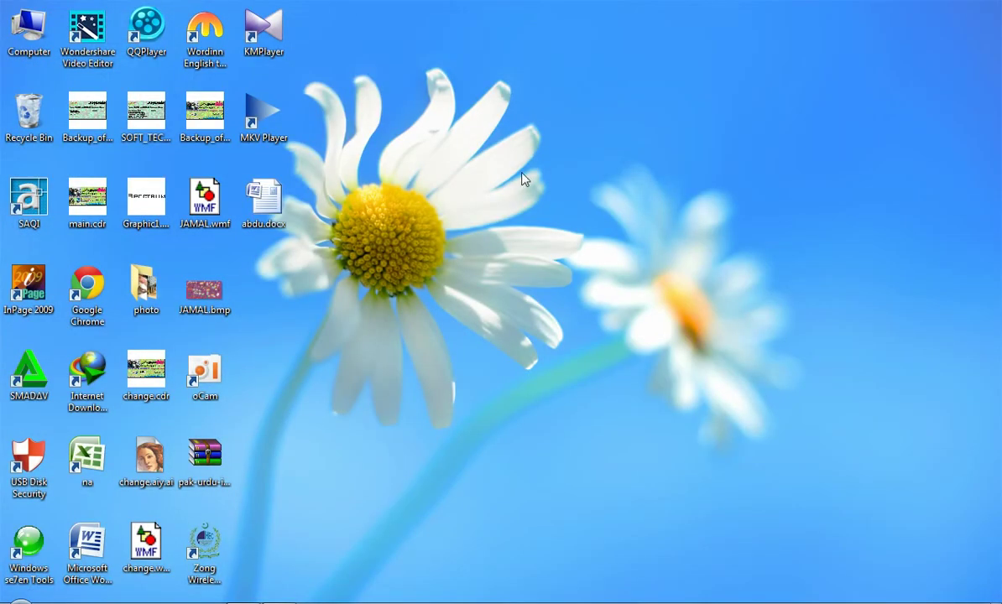
Step: Refresh the desktop from its right-click menu
right_click(451, 203)
mouse_move(490, 249)
left_click(493, 264)
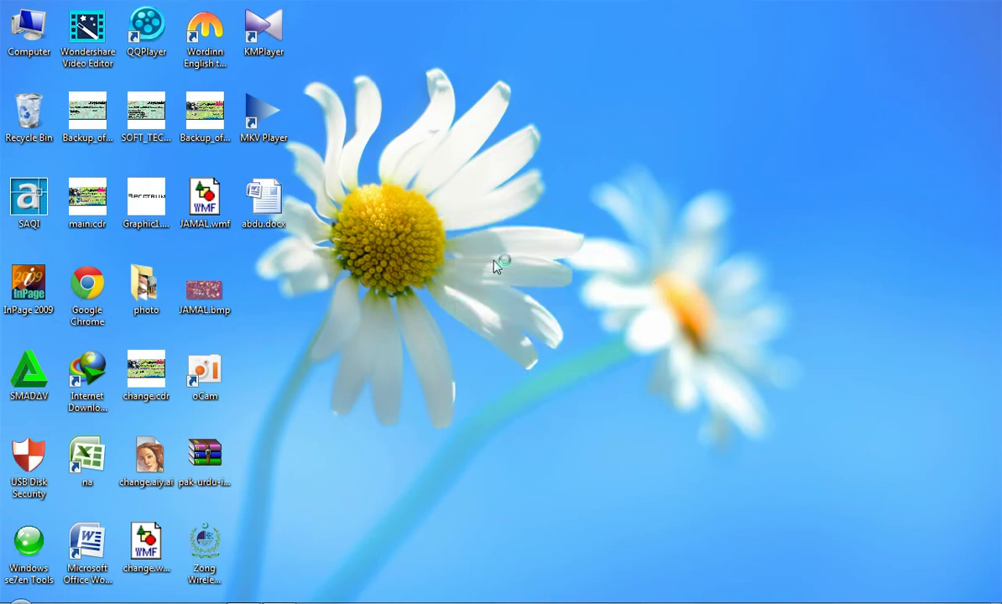
Step: Create a New Microsoft Office Word Document on the desktop, open it, then minimise Word
right_click(365, 263)
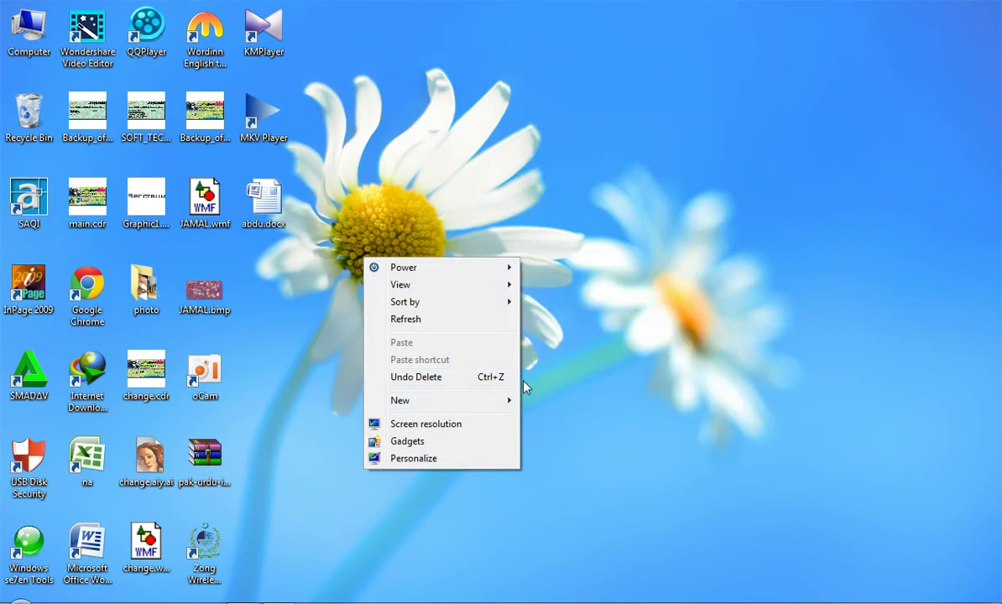
mouse_move(510, 399)
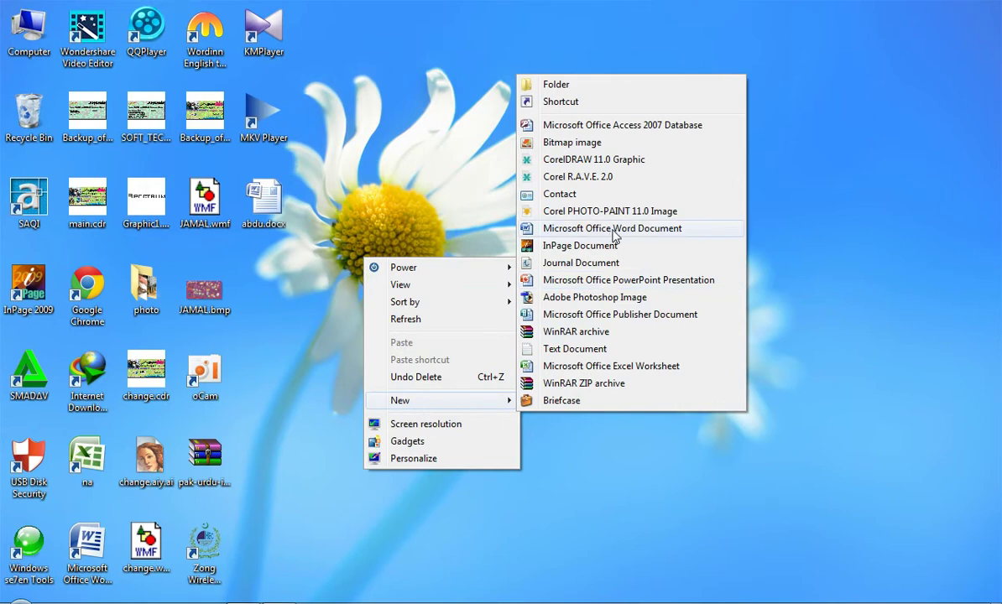
left_click(616, 229)
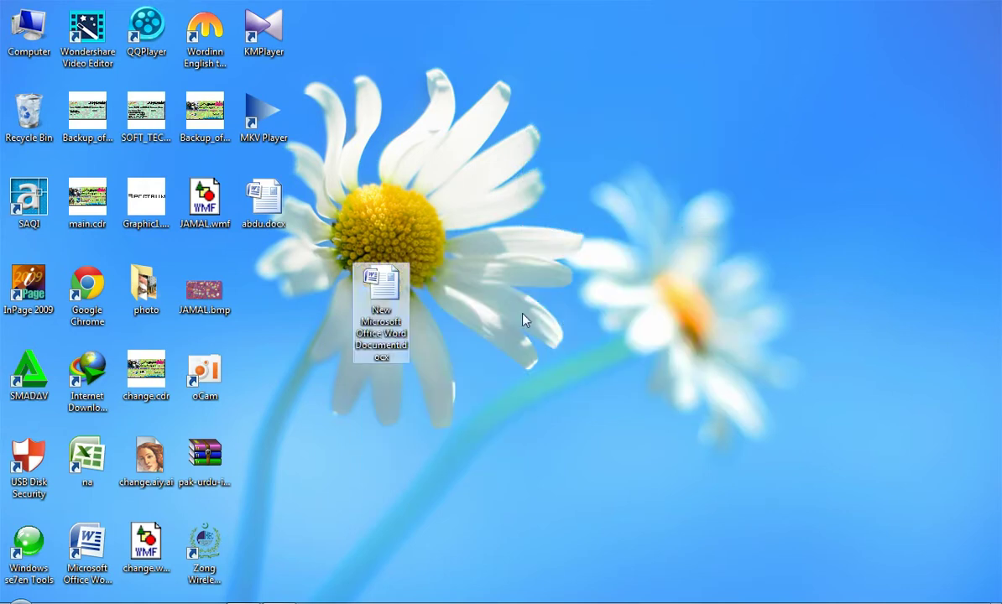
double_click(392, 289)
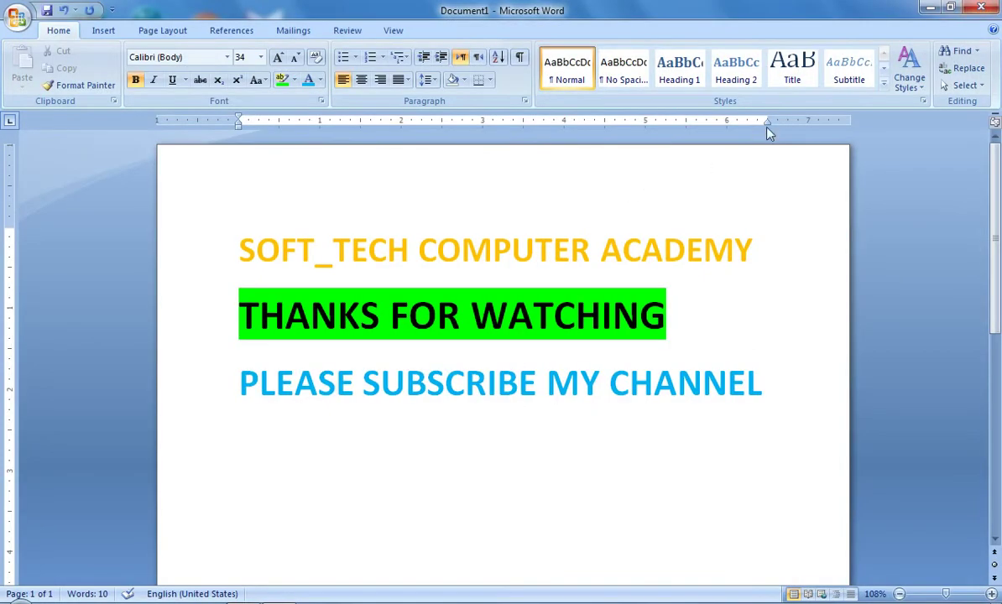
left_click(930, 7)
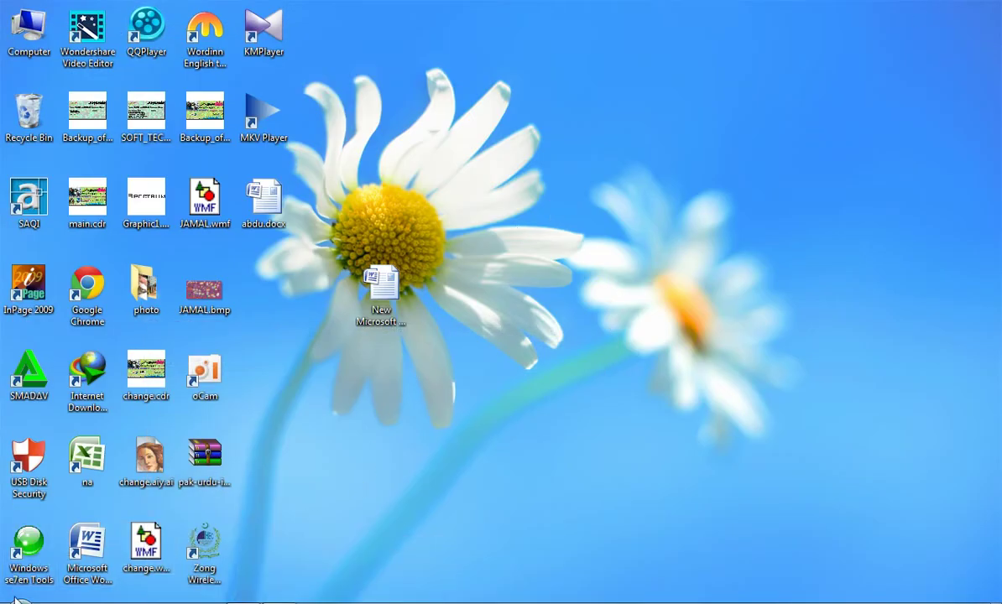
Step: Open Local Disk (C:) from the Start menu's Computer list in a maximised window
left_click(12, 597)
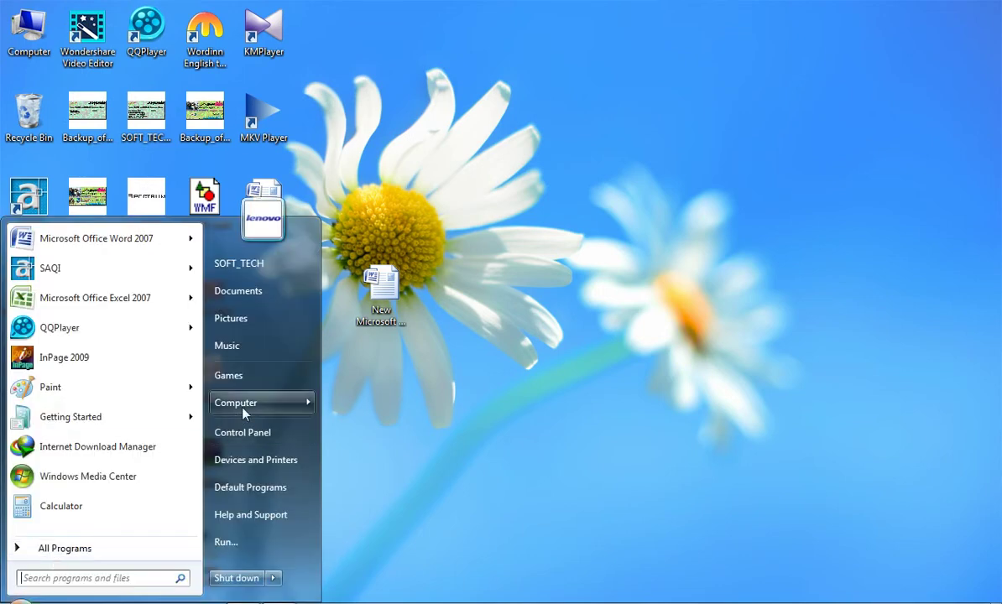
mouse_move(249, 405)
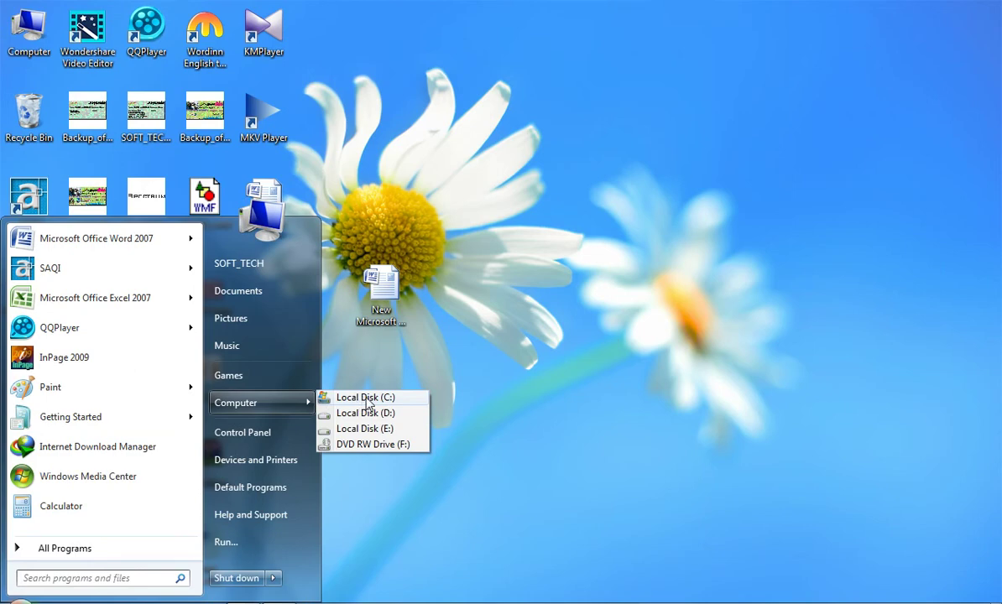
left_click(366, 399)
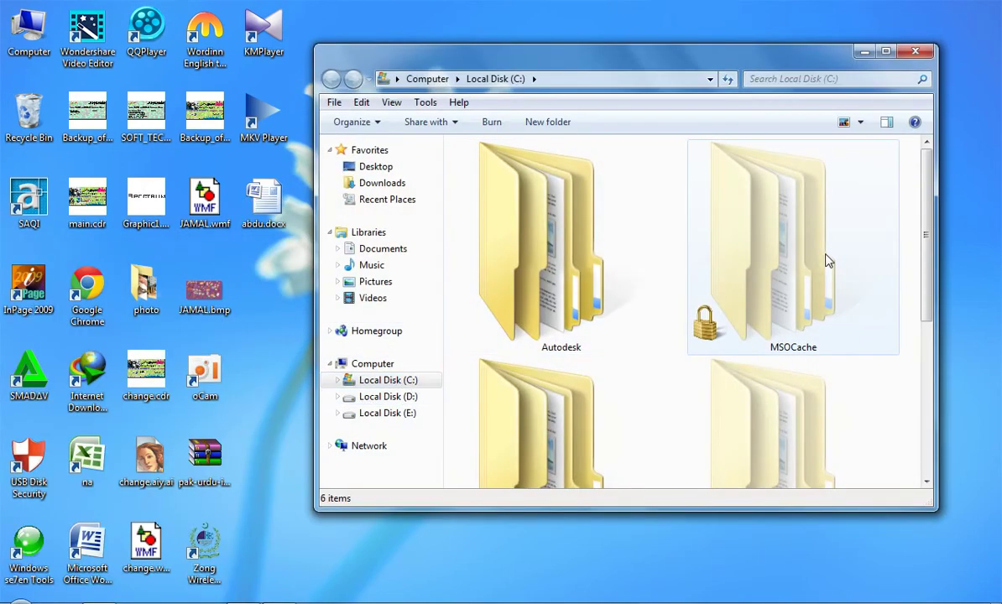
left_click(886, 50)
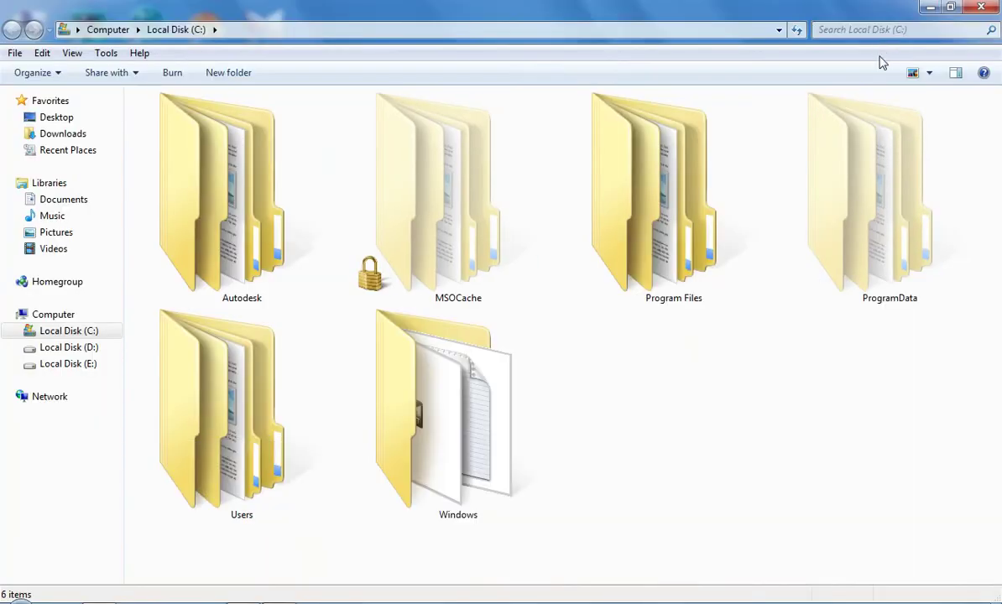
Step: Browse to Program Files > Microsoft Office > Office12 and select WINWORD.EXE
double_click(658, 220)
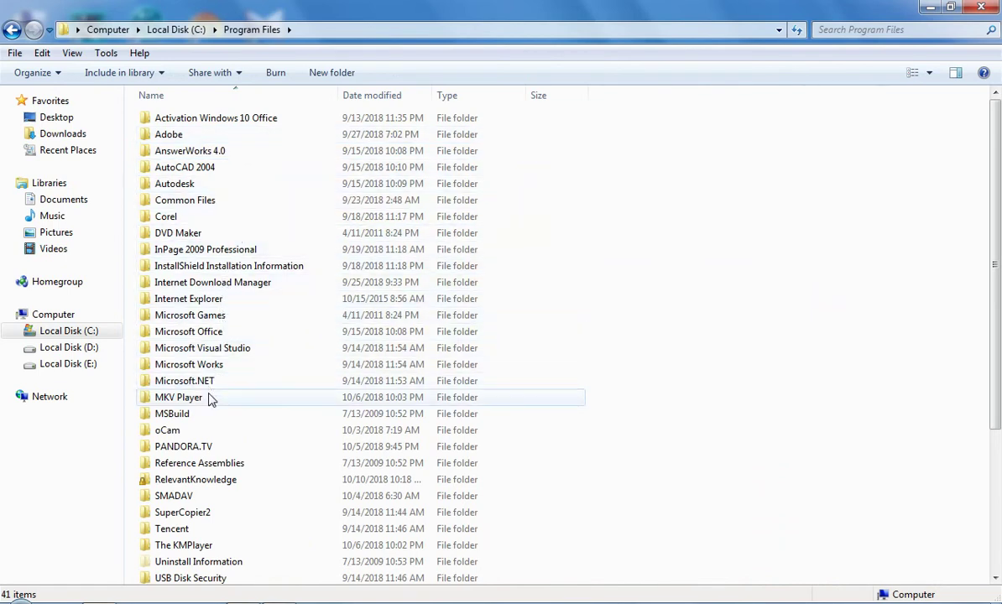
double_click(220, 334)
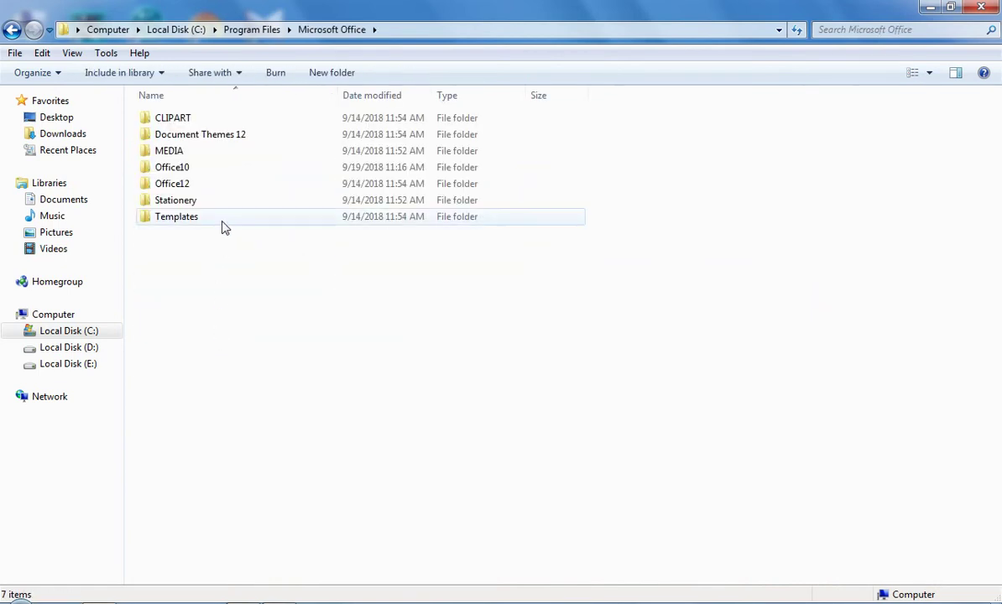
double_click(192, 172)
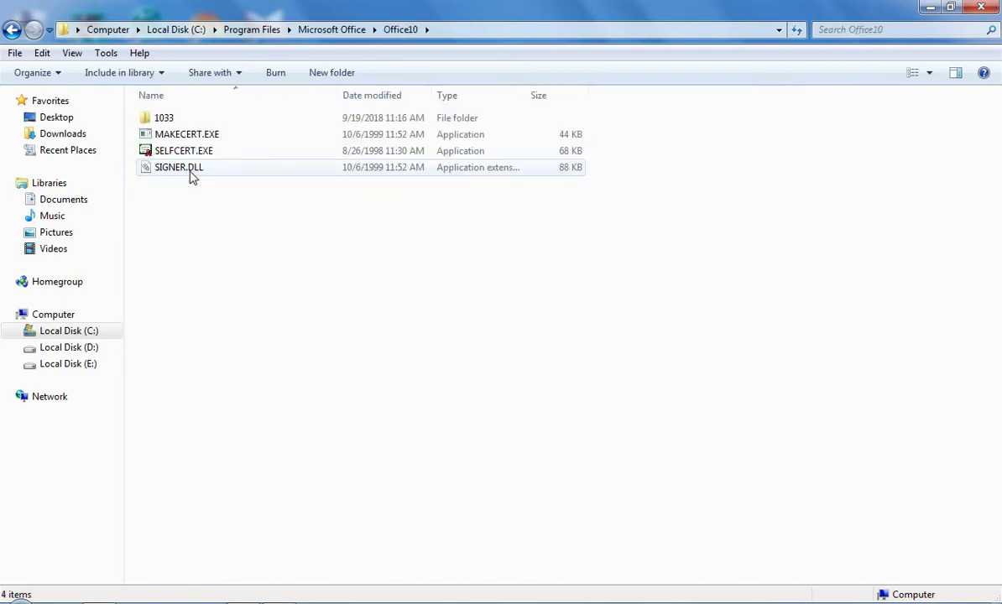
left_click(11, 29)
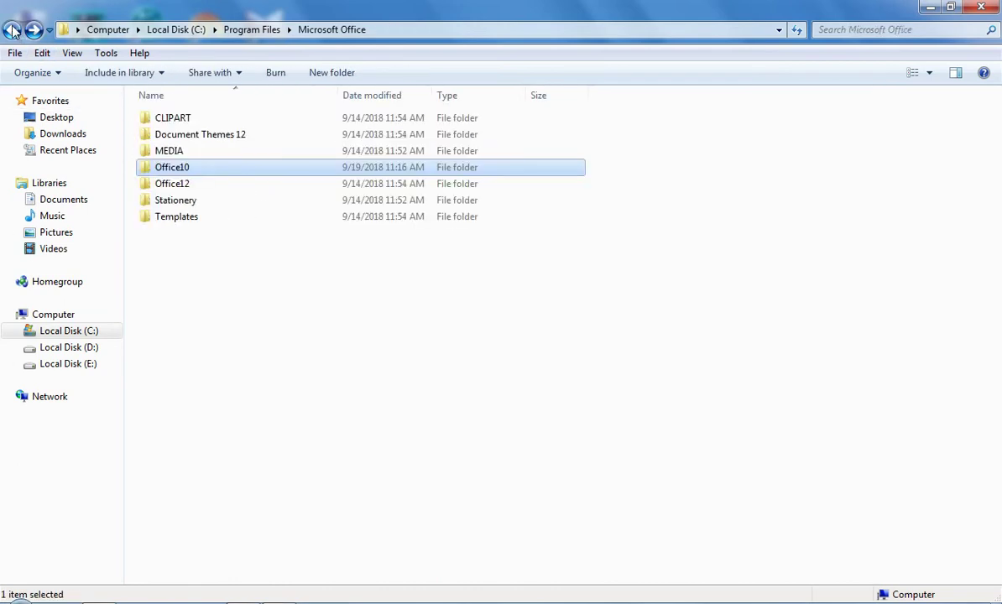
double_click(178, 185)
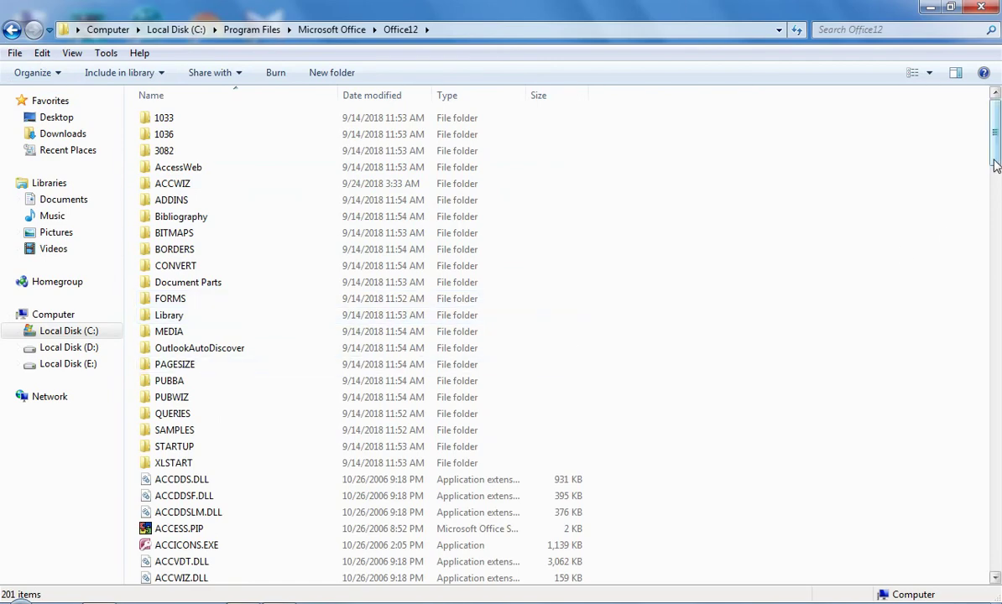
left_click_drag(995, 165, 995, 577)
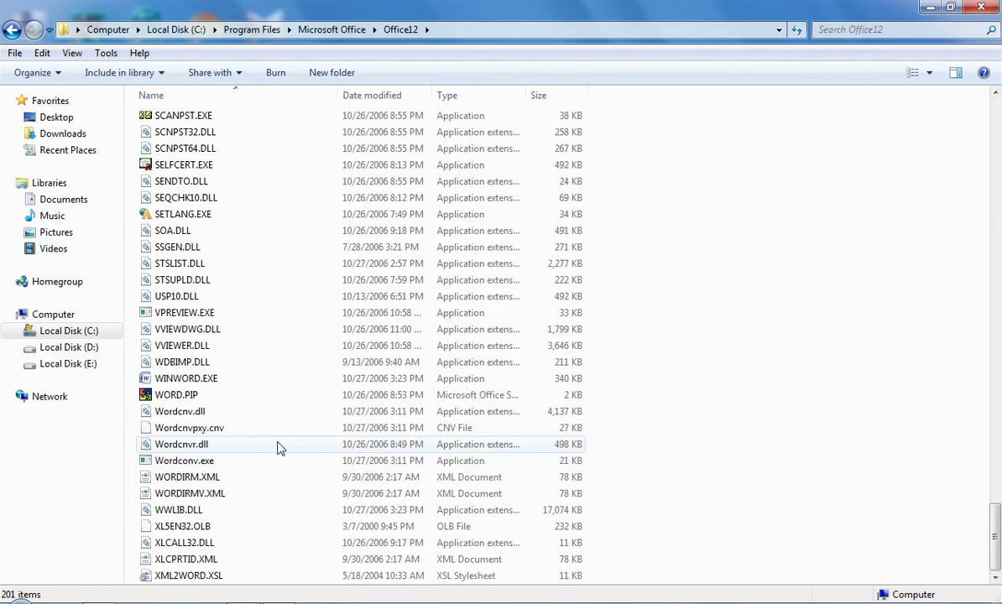
left_click(209, 383)
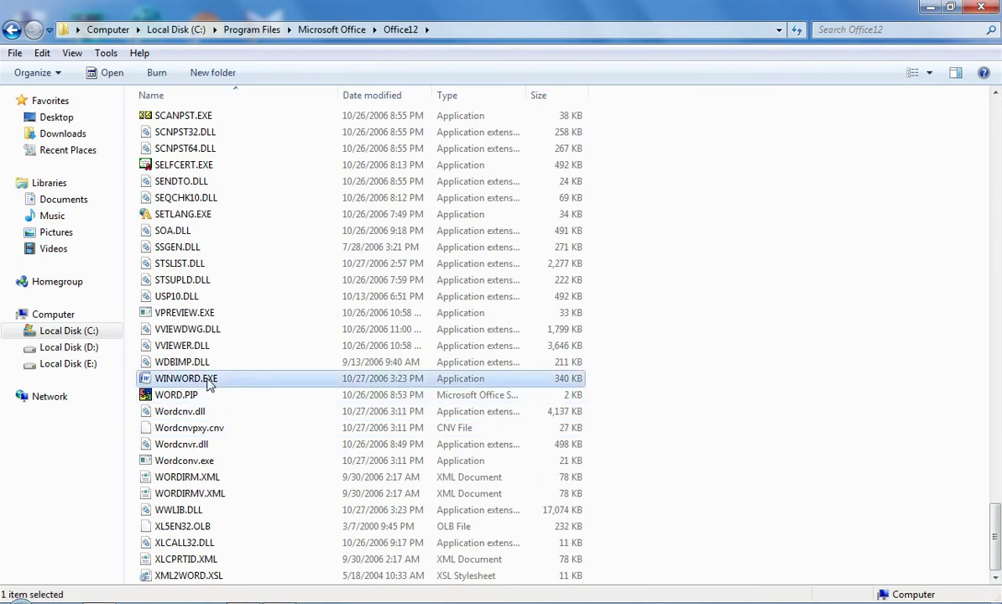
Step: Run WINWORD.EXE to open a blank Document9, maximise and close it, then close the Office12 window
double_click(209, 383)
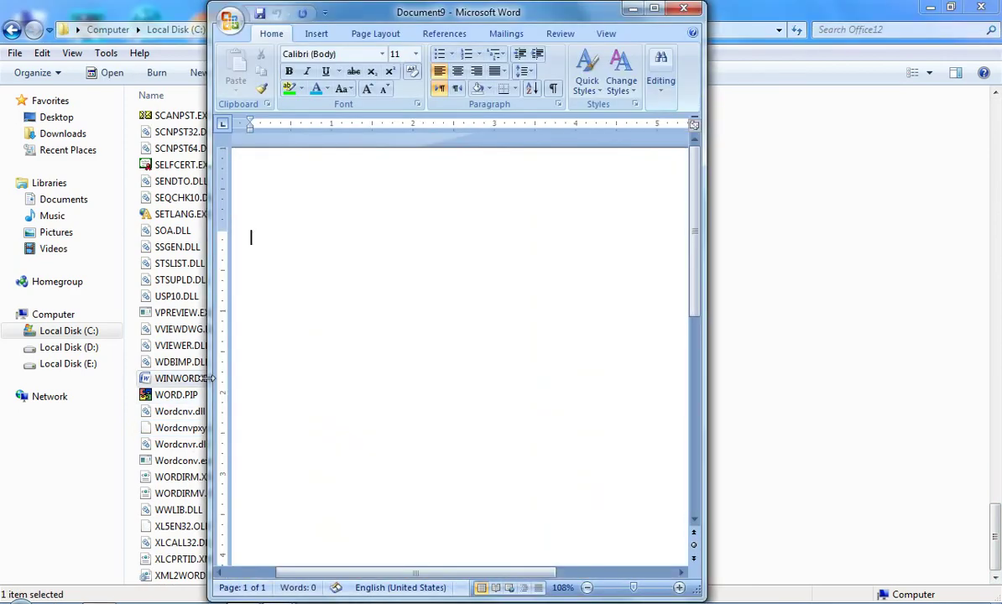
left_click(653, 8)
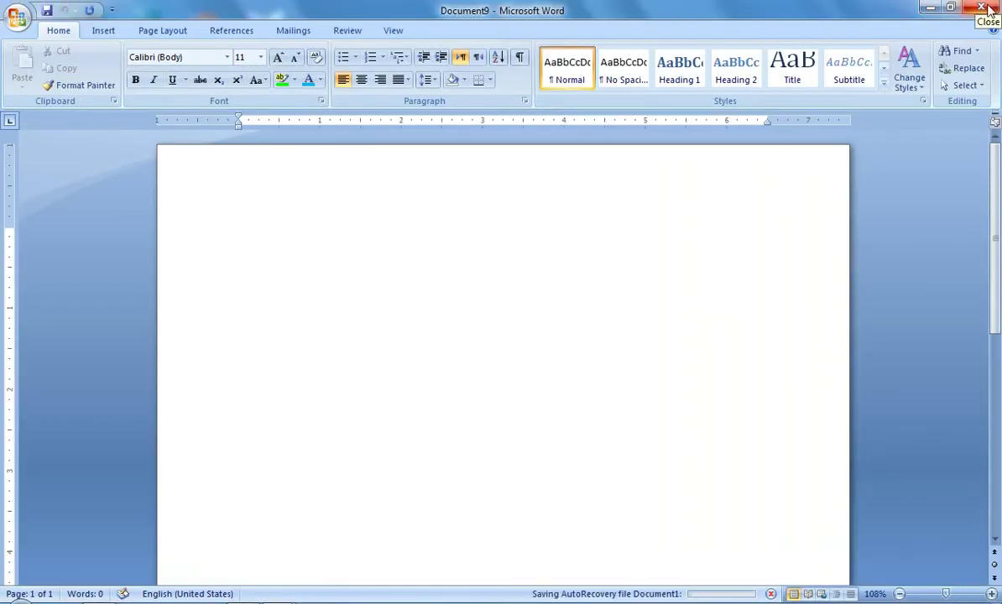
left_click(990, 7)
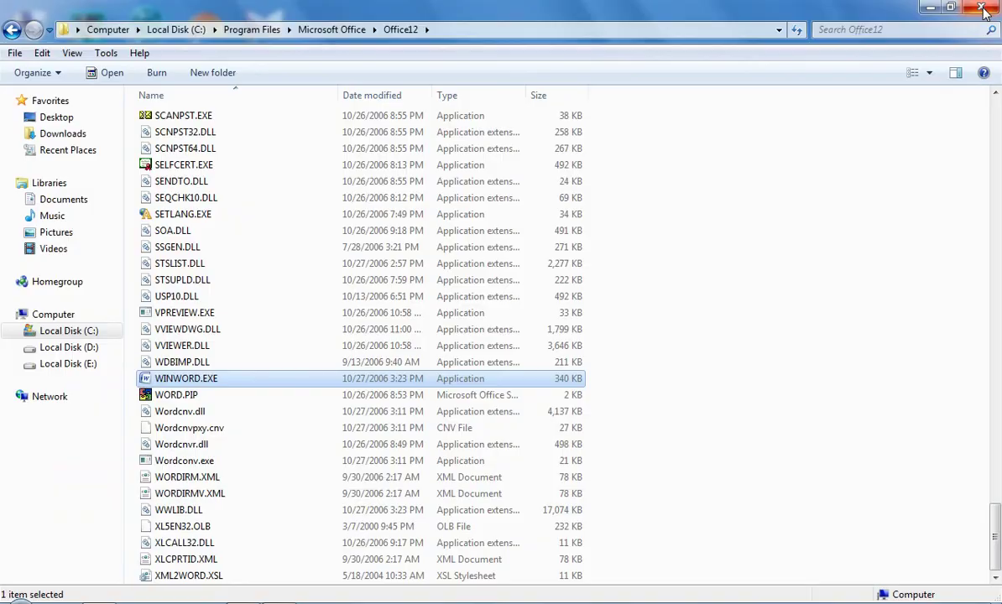
left_click(719, 284)
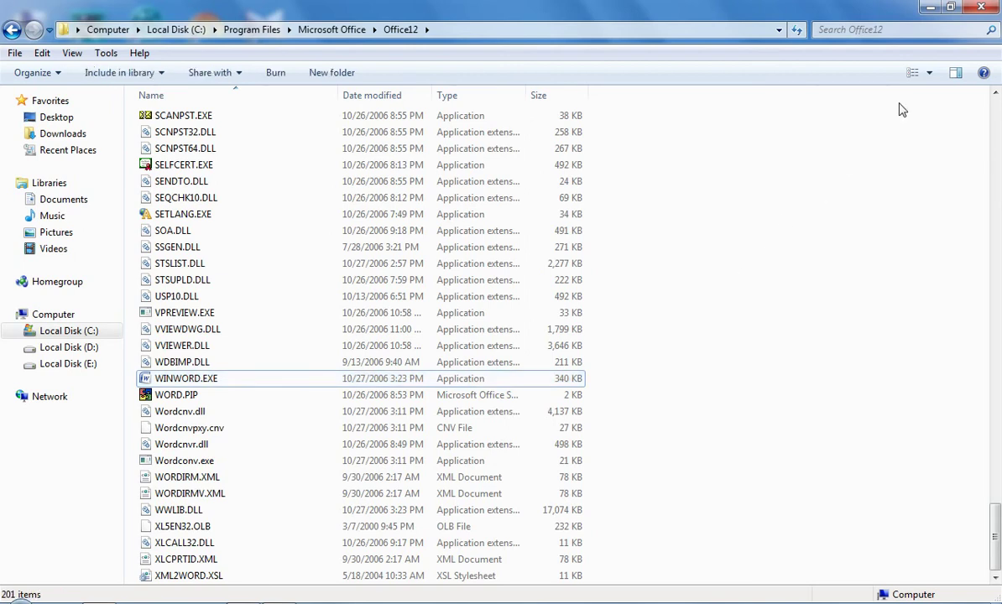
left_click(983, 8)
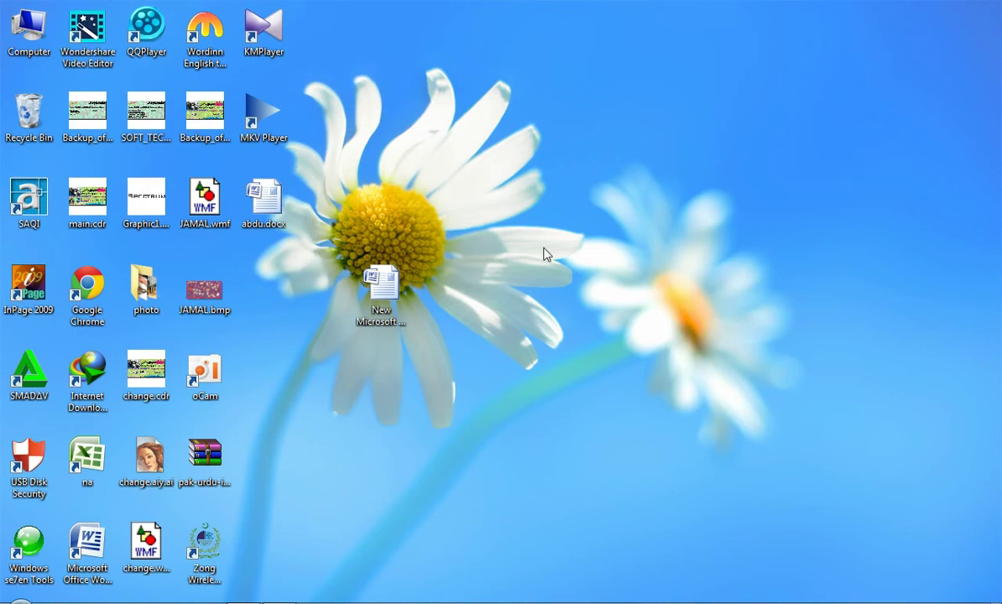
Step: Refresh the desktop twice from its right-click menu
right_click(542, 249)
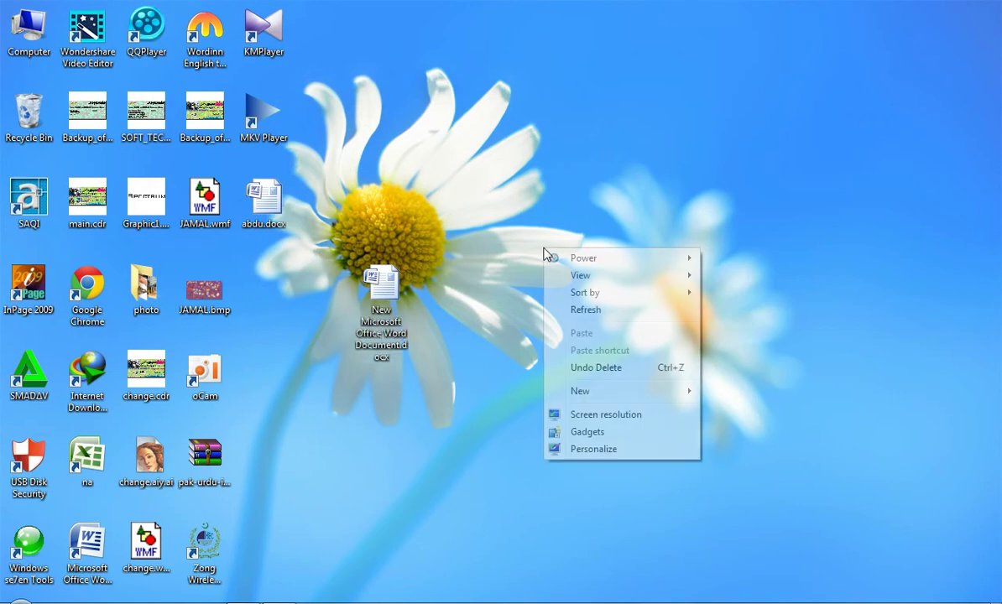
left_click(592, 313)
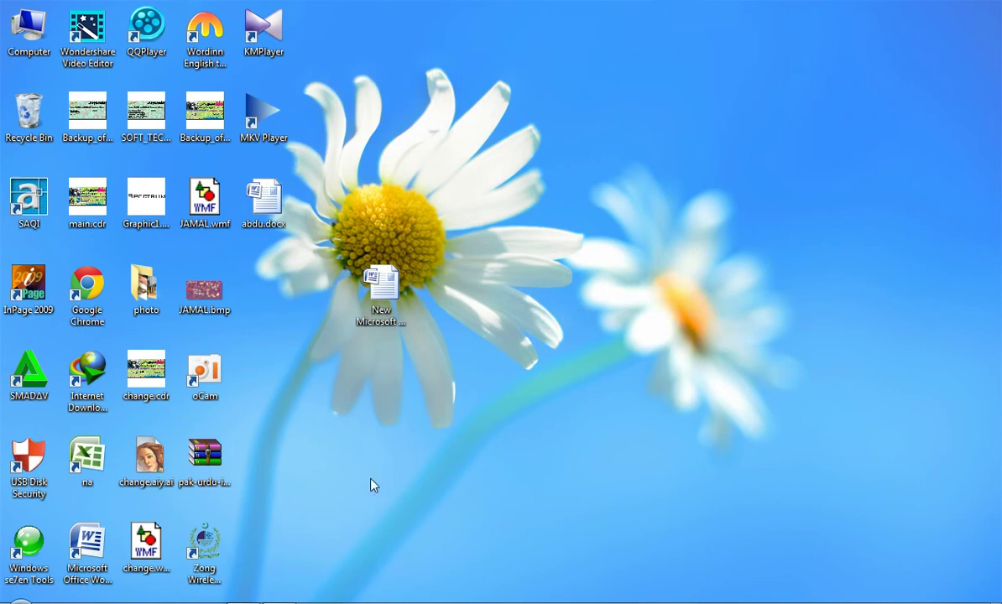
right_click(519, 299)
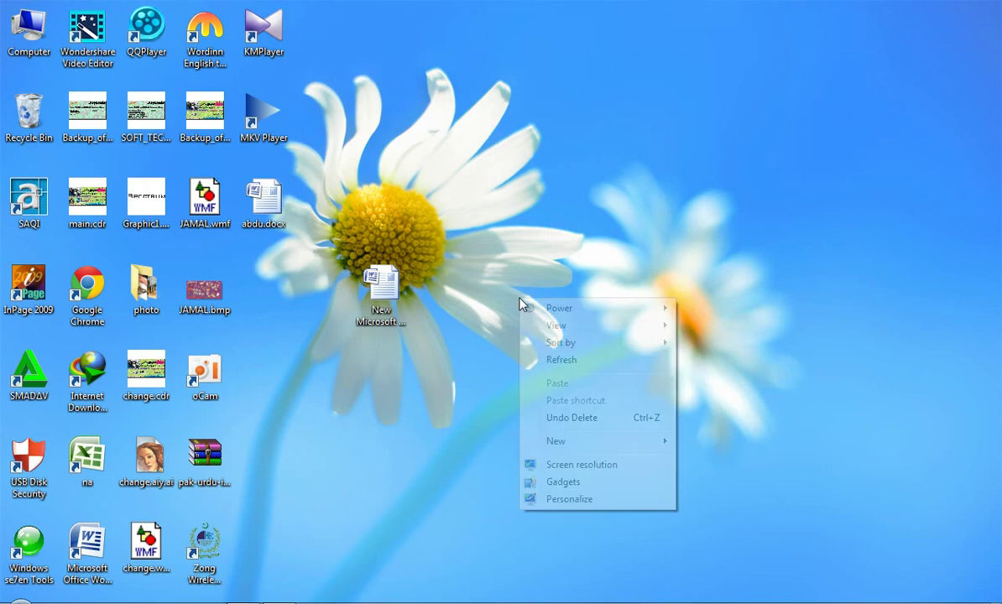
left_click(556, 361)
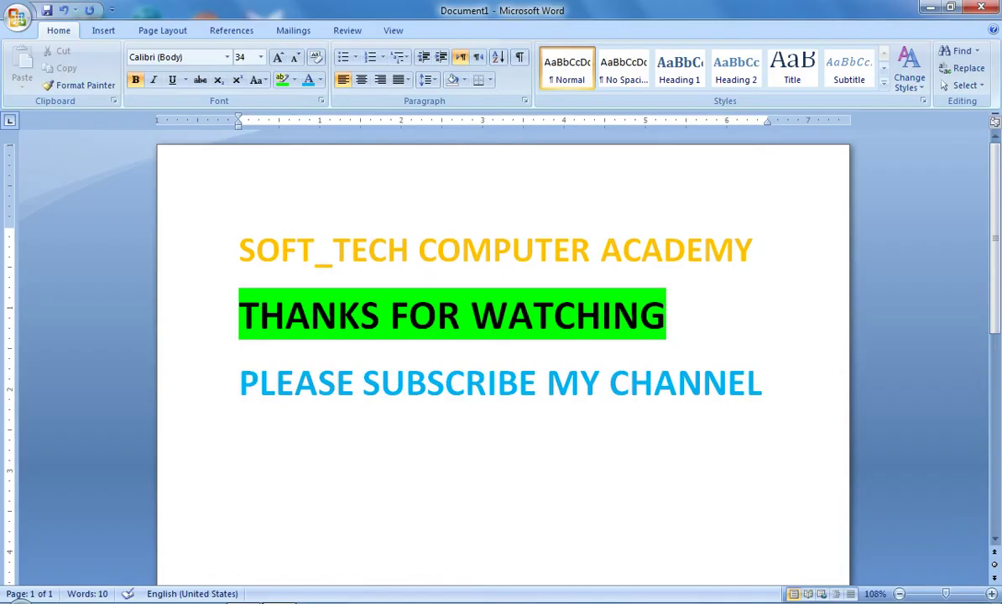